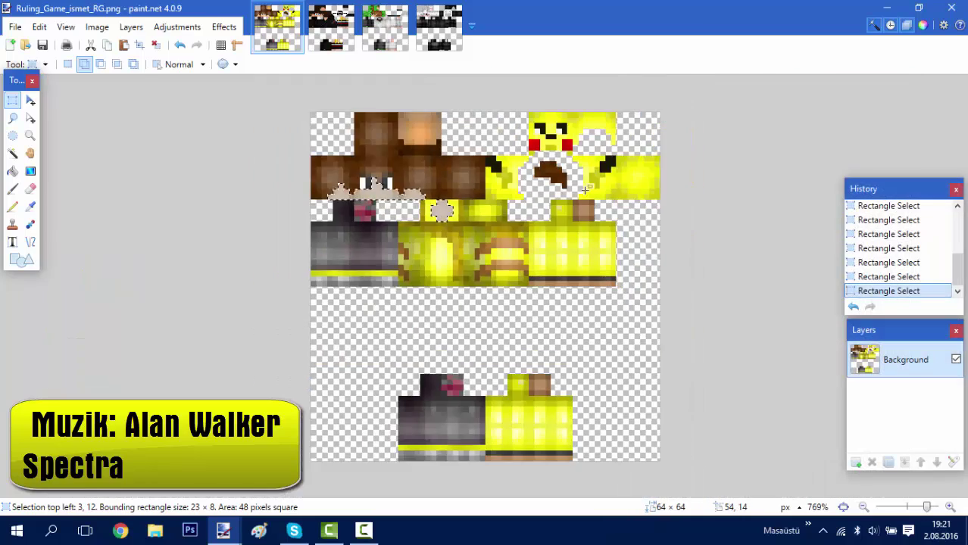
Select the face, neck, hand and leftover bare-skin areas, and paste them onto a new layer beneath Background in Huahwi.png
{"action": "scroll", "coordinate": [335, 151], "scroll_direction": "up", "scroll_amount": 2}
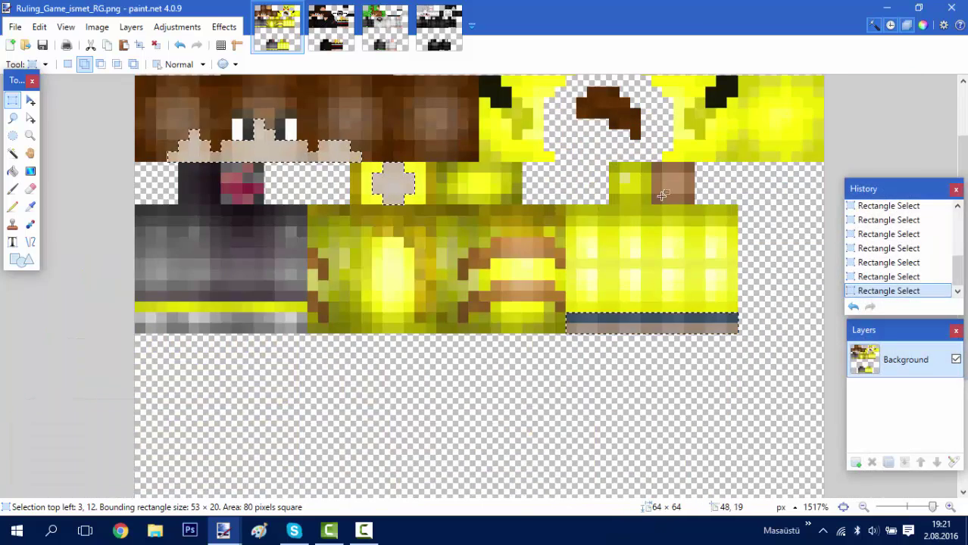
{"action": "scroll", "coordinate": [532, 353], "scroll_direction": "down", "scroll_amount": 3}
{"action": "scroll", "coordinate": [645, 485], "scroll_direction": "down", "scroll_amount": 3}
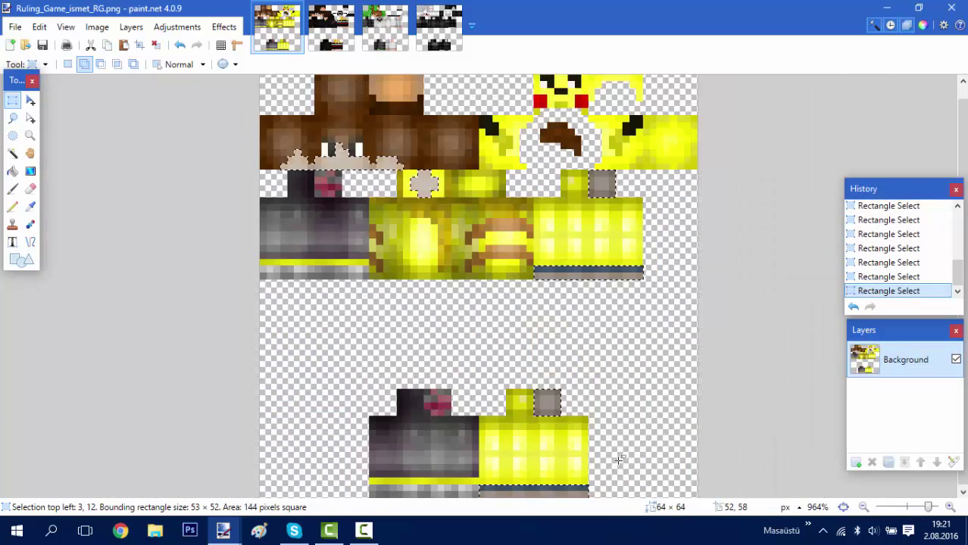
{"action": "left_click", "coordinate": [385, 28]}
{"action": "left_click", "coordinate": [331, 28]}
{"action": "key", "text": "ctrl+shift+n"}
{"action": "key", "text": "ctrl+v"}
{"action": "left_click_drag", "start_coordinate": [890, 400], "coordinate": [865, 369]}
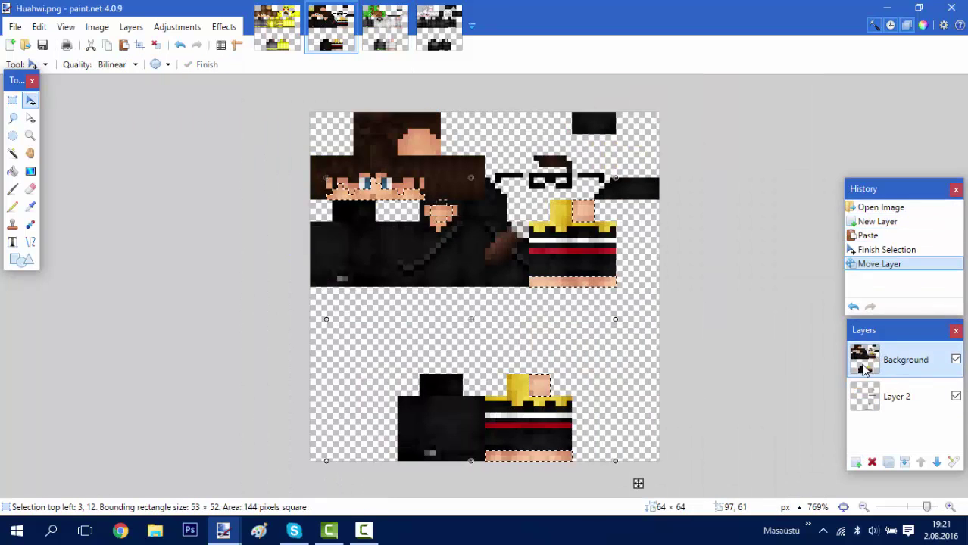
Paste the skin shading taken from Huahwi.png over the matching skin areas in Ruling_Game_ismet_RG.png and deselect
{"action": "left_click", "coordinate": [277, 28]}
{"action": "key", "text": "ctrl+v"}
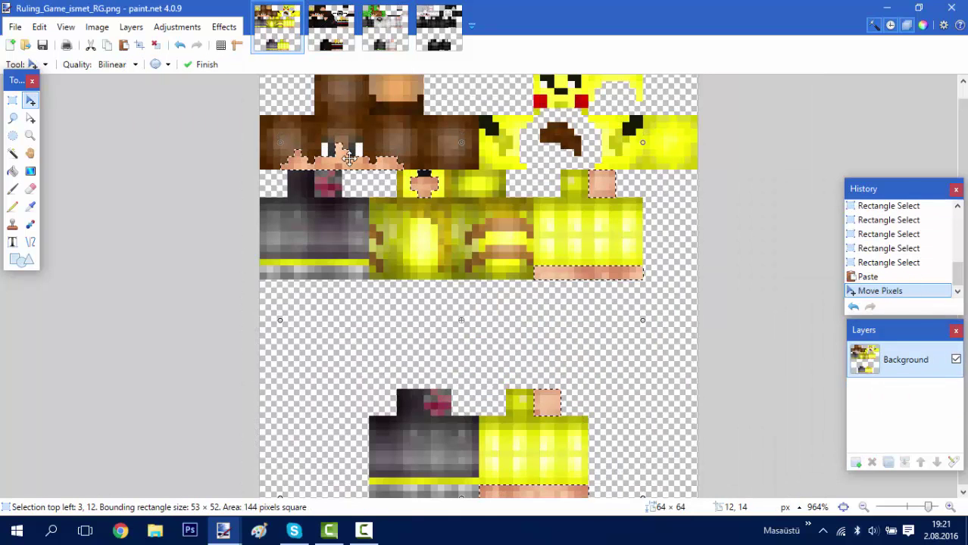
{"action": "key", "text": "ctrl+d"}
Pick a skin tone from the neck and paint over the surrounding black neck pixels with the Pencil
{"action": "left_click", "coordinate": [32, 203]}
{"action": "key", "text": "p"}
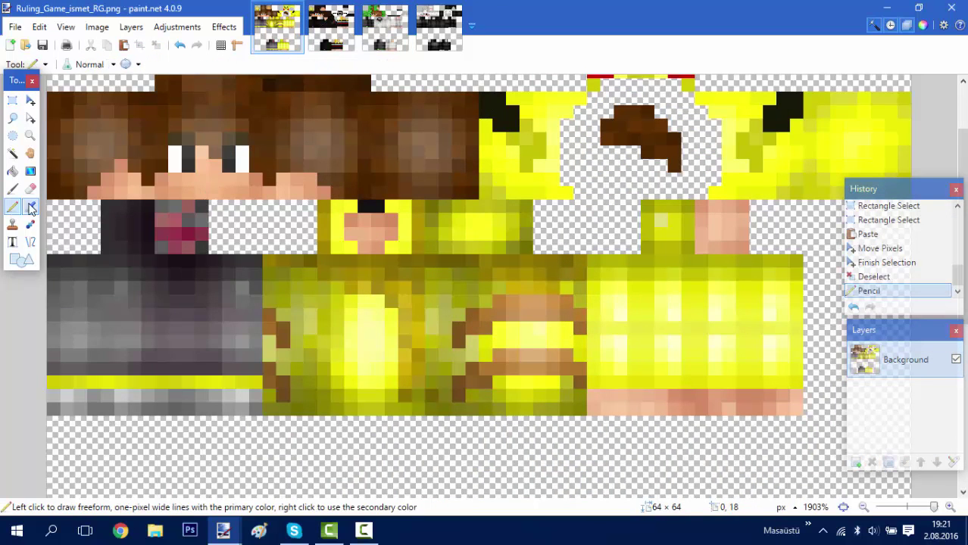
{"action": "left_click", "coordinate": [30, 206]}
{"action": "left_click", "coordinate": [376, 246]}
{"action": "key", "text": "p"}
{"action": "left_click", "coordinate": [370, 206]}
{"action": "left_click", "coordinate": [461, 203]}
Copy the block for the head's underside and paste it back vertically flipped in the same place
{"action": "key", "text": "s"}
{"action": "scroll", "coordinate": [532, 329], "scroll_direction": "down", "scroll_amount": 2}
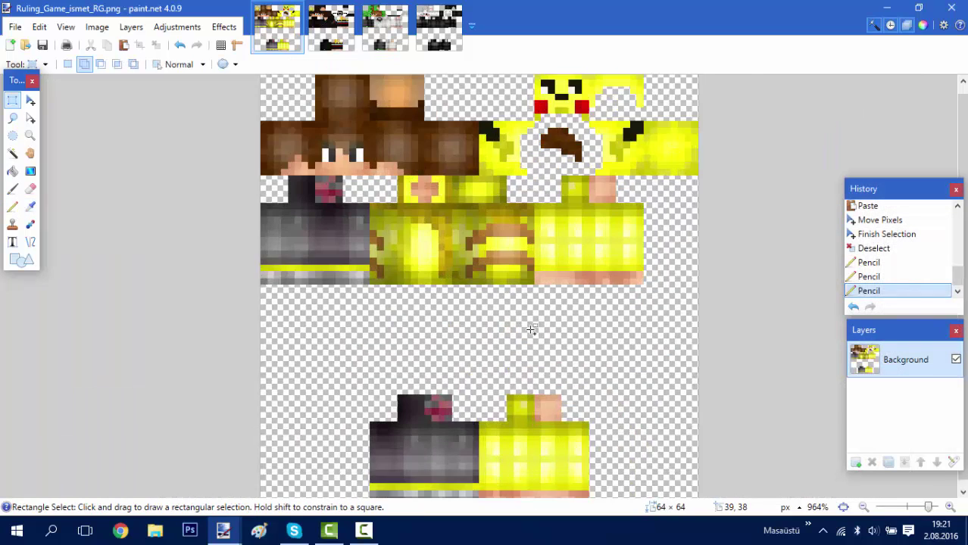
{"action": "scroll", "coordinate": [410, 320], "scroll_direction": "down", "scroll_amount": 1}
{"action": "scroll", "coordinate": [269, 176], "scroll_direction": "up", "scroll_amount": 3}
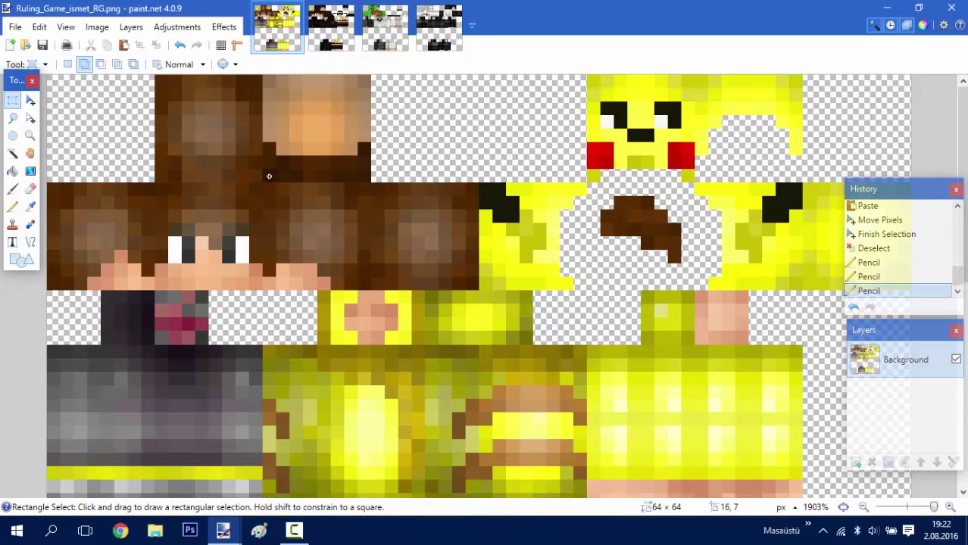
{"action": "left_click_drag", "start_coordinate": [269, 176], "coordinate": [370, 77]}
{"action": "key", "text": "ctrl+v"}
{"action": "left_click_drag", "start_coordinate": [540, 205], "coordinate": [317, 108]}
{"action": "key", "text": "Return"}
{"action": "scroll", "coordinate": [244, 197], "scroll_direction": "down", "scroll_amount": 3}
{"action": "key", "text": "s"}
{"action": "key", "text": "ctrl+d"}
Select all brown hair areas and paste them onto a new layer beneath Background in Solr.png
{"action": "scroll", "coordinate": [522, 250], "scroll_direction": "up", "scroll_amount": 2}
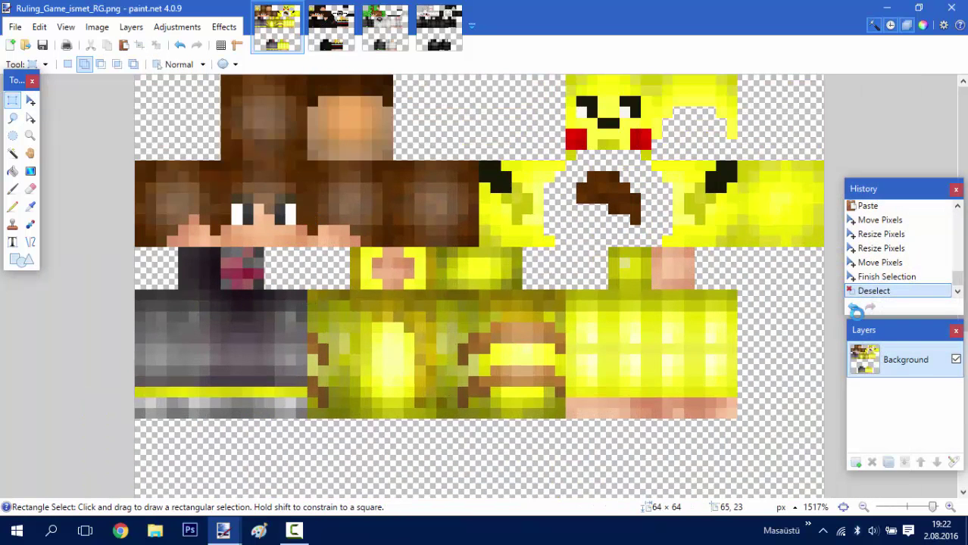
{"action": "left_click_drag", "start_coordinate": [231, 95], "coordinate": [298, 195]}
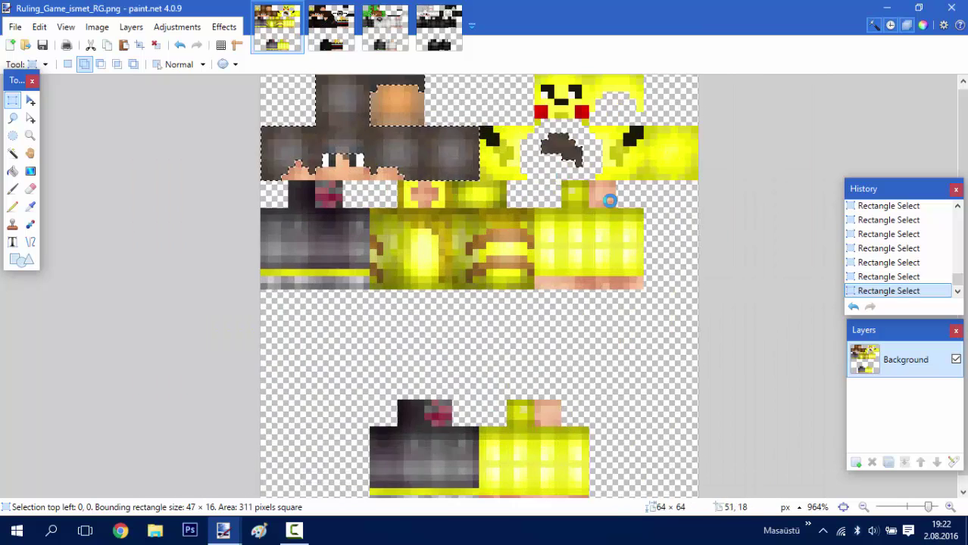
{"action": "key", "text": "ctrl+Tab"}
{"action": "left_click", "coordinate": [856, 463]}
{"action": "key", "text": "ctrl+v"}
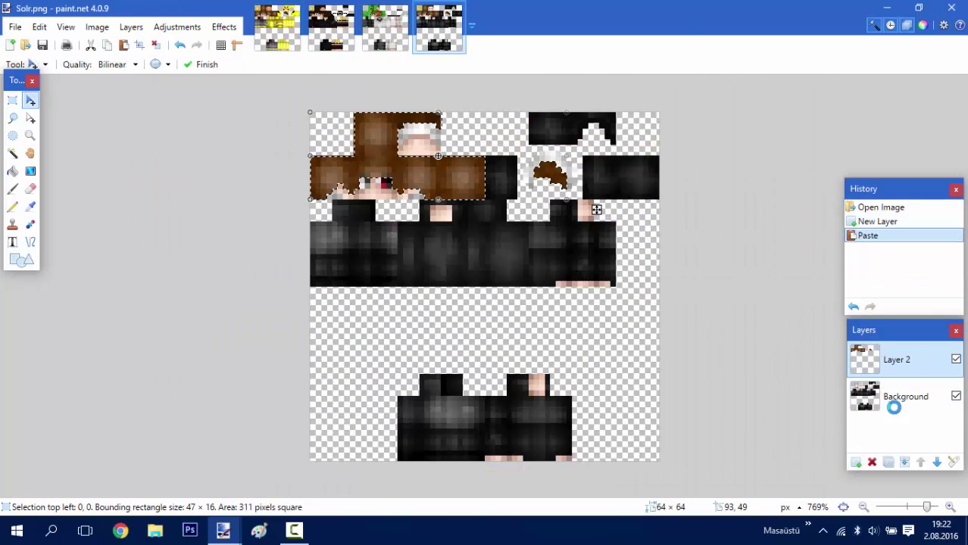
{"action": "left_click_drag", "start_coordinate": [894, 408], "coordinate": [880, 385]}
Fill the selected hair areas in Ruling_Game_ismet_RG.png with a dark brown picked from the hair
{"action": "key", "text": "ctrl+Tab"}
{"action": "key", "text": "k"}
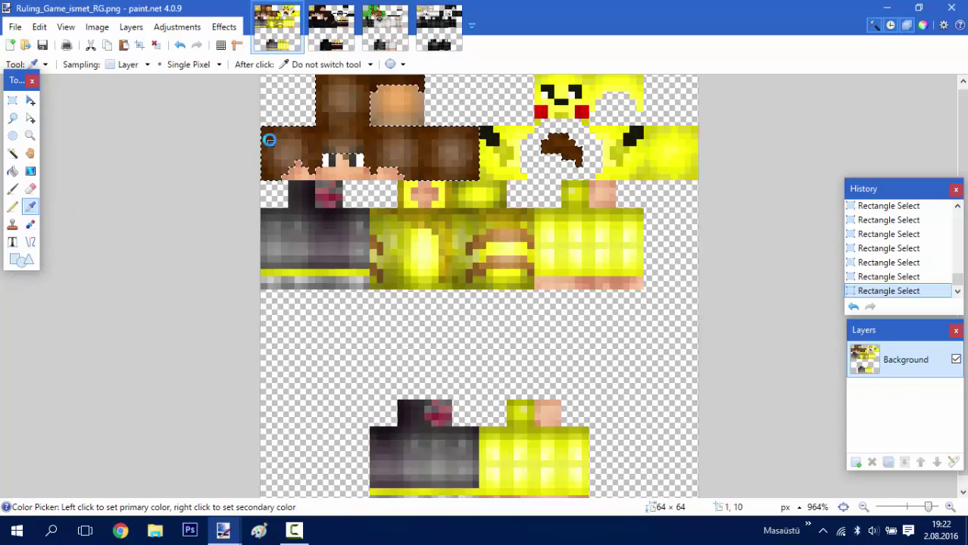
{"action": "left_click", "coordinate": [269, 140]}
{"action": "key", "text": "f"}
{"action": "left_click", "coordinate": [341, 99]}
{"action": "left_click", "coordinate": [415, 145]}
{"action": "left_click_drag", "start_coordinate": [376, 126], "coordinate": [557, 154]}
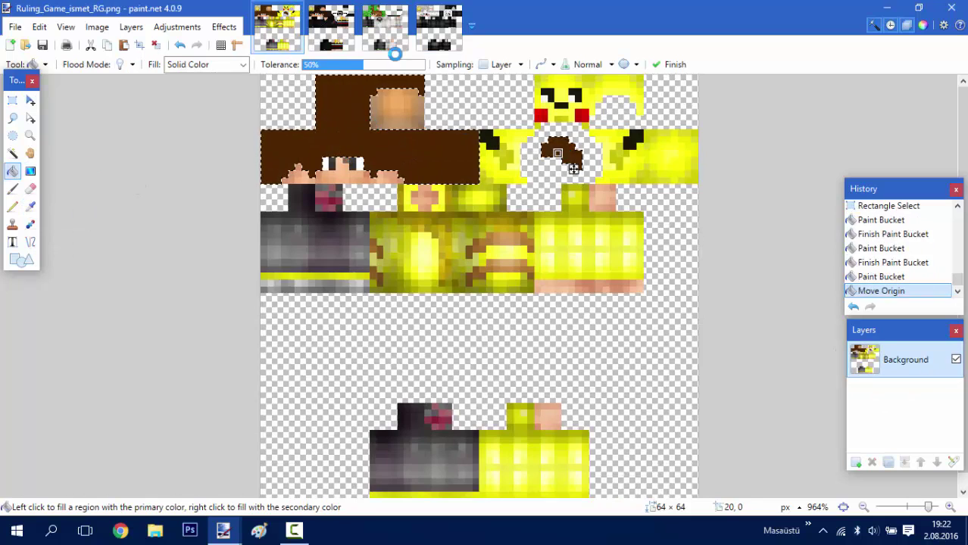
Paste the hair shading from Solr.png onto a new layer and set the layer's blend mode to Multiply
{"action": "left_click", "coordinate": [856, 463]}
{"action": "key", "text": "ctrl+v"}
{"action": "double_click", "coordinate": [879, 360]}
{"action": "left_click", "coordinate": [476, 270]}
{"action": "left_click", "coordinate": [515, 350]}
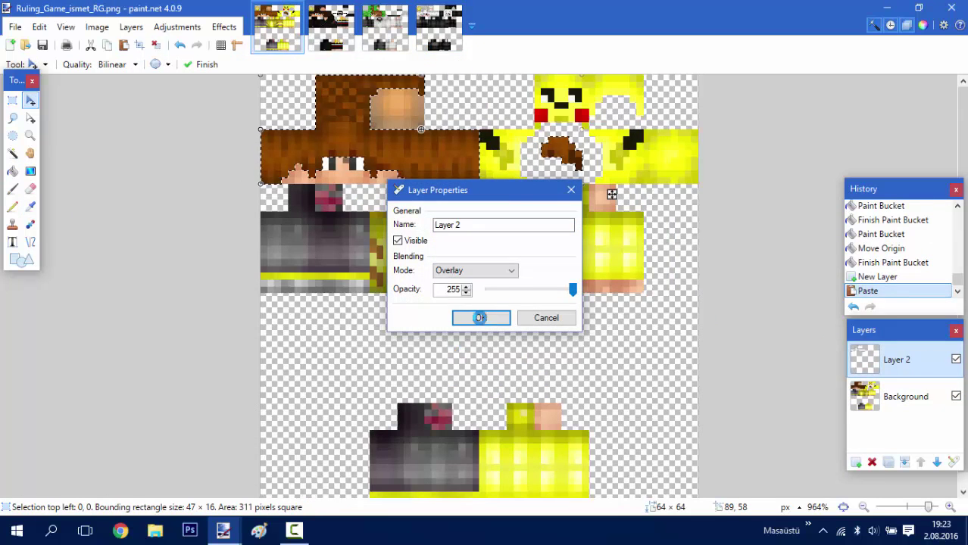
{"action": "left_click", "coordinate": [476, 271]}
{"action": "left_click", "coordinate": [466, 291]}
{"action": "left_click", "coordinate": [473, 270]}
{"action": "left_click", "coordinate": [458, 297]}
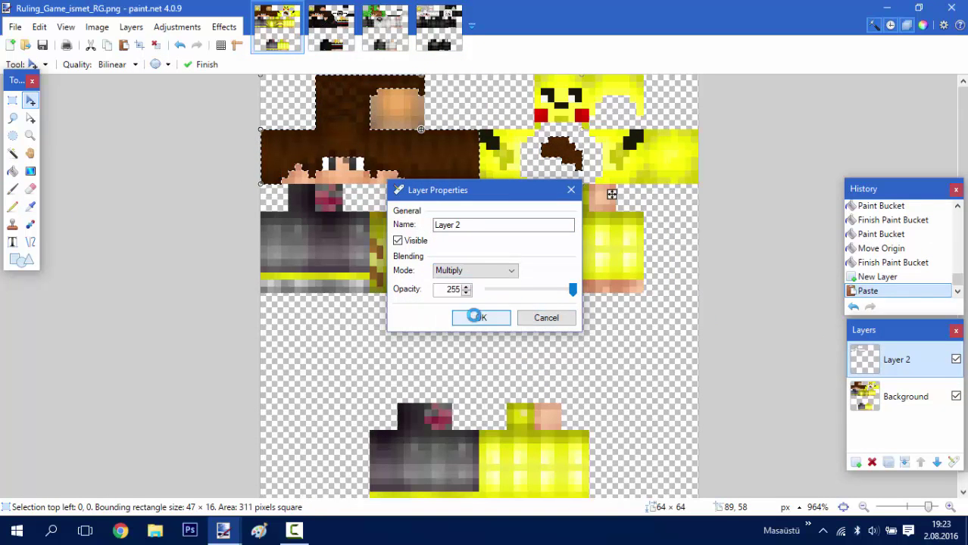
{"action": "left_click", "coordinate": [480, 317]}
Darken the hair shading with Hue / Saturation at a lightness of -18 and deselect
{"action": "key", "text": "ctrl+shift+u"}
{"action": "left_click_drag", "start_coordinate": [424, 186], "coordinate": [627, 149]}
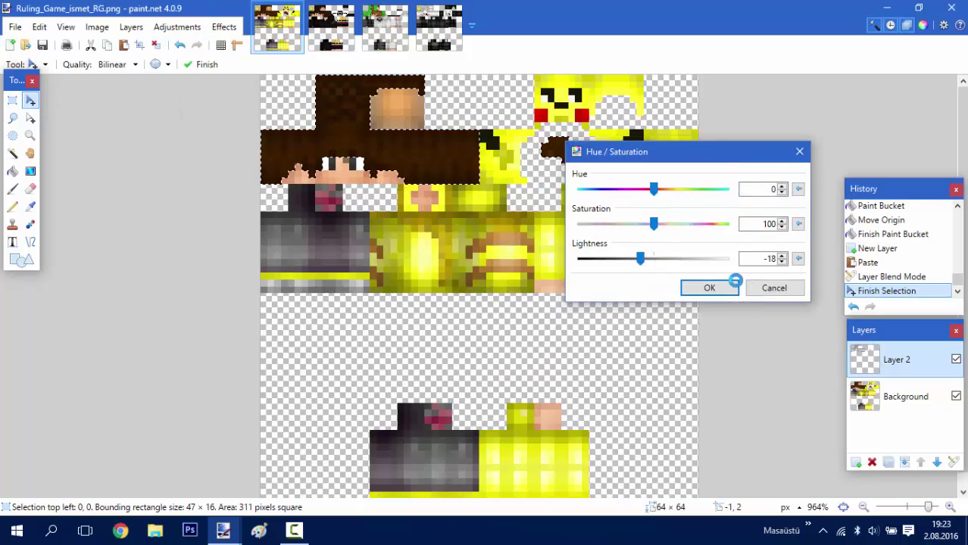
{"action": "left_click", "coordinate": [735, 282]}
{"action": "key", "text": "ctrl+d"}
Touch up the pixels around the top of the nose between the eyes using picked colours and the Pencil
{"action": "key", "text": "ctrl+plus"}
{"action": "key", "text": "k"}
{"action": "left_click", "coordinate": [12, 206]}
{"action": "left_click", "coordinate": [209, 244]}
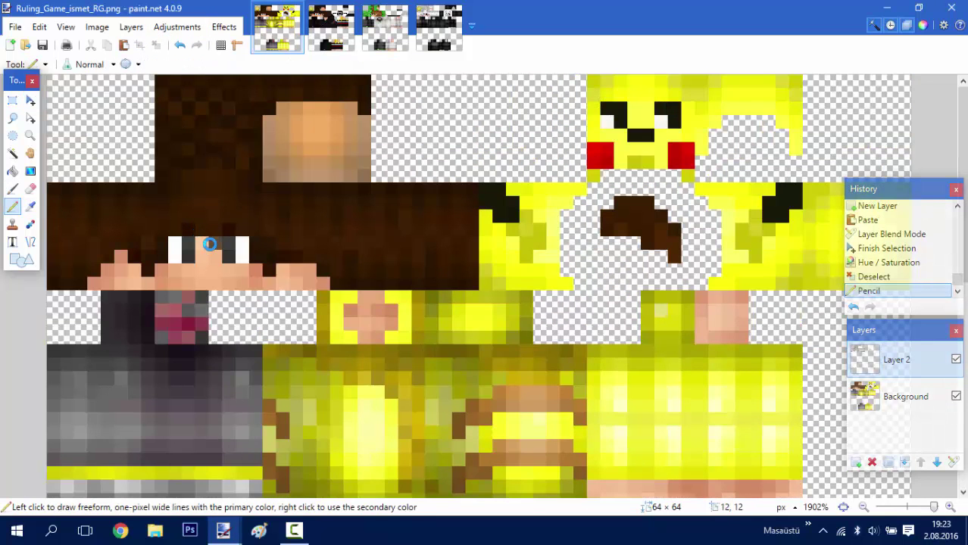
{"action": "left_click", "coordinate": [29, 206]}
{"action": "left_click", "coordinate": [201, 233]}
{"action": "key", "text": "p"}
{"action": "left_click", "coordinate": [201, 232]}
{"action": "key", "text": "ctrl+minus"}
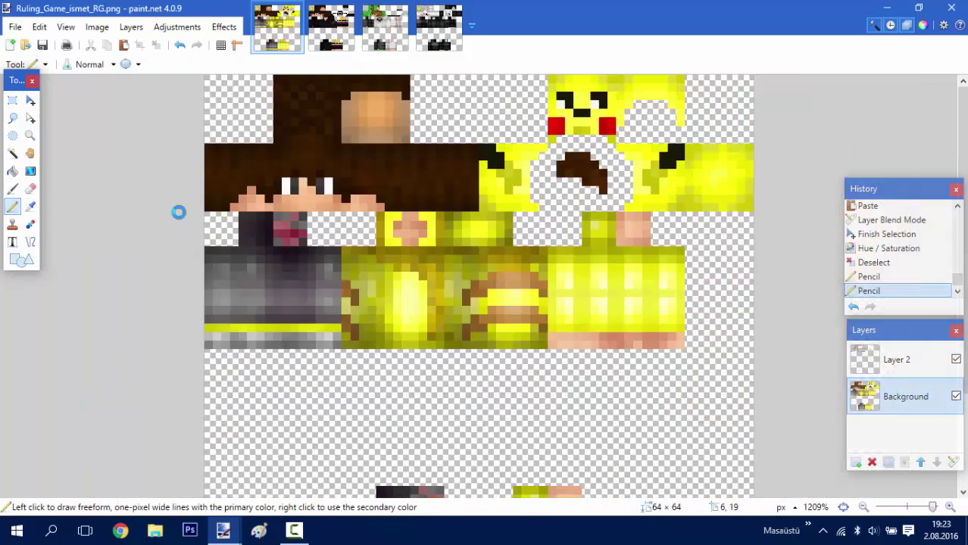
Copy a 2 × 1 pixel hair patch from the top of the head and paste it over nearby hair pixels
{"action": "key", "text": "s"}
{"action": "key", "text": "ctrl+plus"}
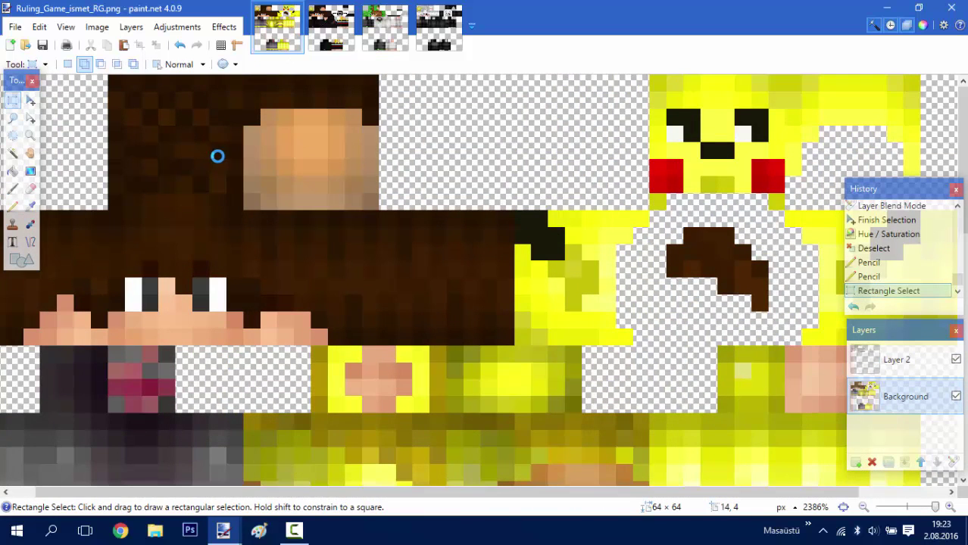
{"action": "left_click_drag", "start_coordinate": [218, 157], "coordinate": [234, 156]}
{"action": "key", "text": "ctrl+c"}
{"action": "key", "text": "ctrl+v"}
{"action": "left_click_drag", "start_coordinate": [238, 189], "coordinate": [268, 173]}
{"action": "key", "text": "ctrl+v"}
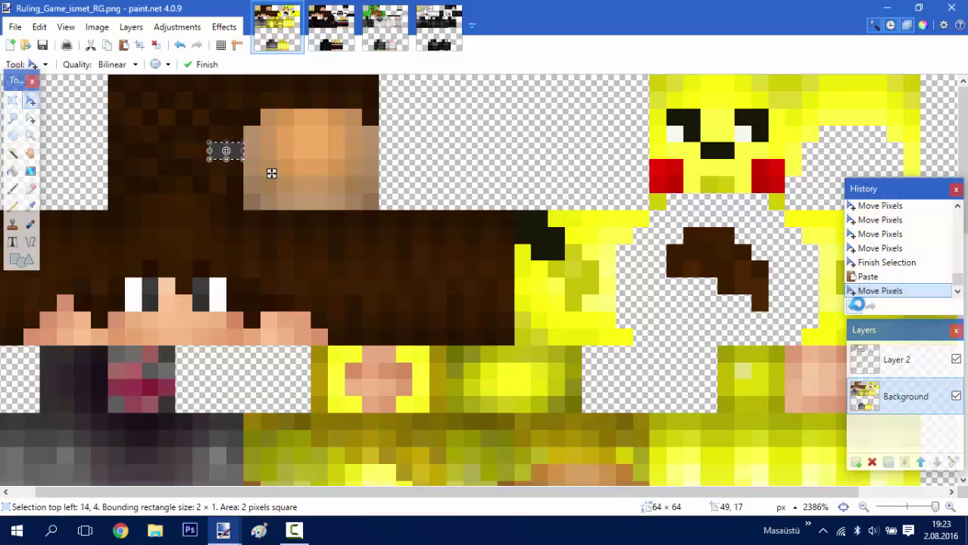
{"action": "key", "text": "ctrl+d"}
Select the yellow torso and upper sleeve areas, leaving out the neck skin and hands
{"action": "key", "text": "ctrl+minus"}
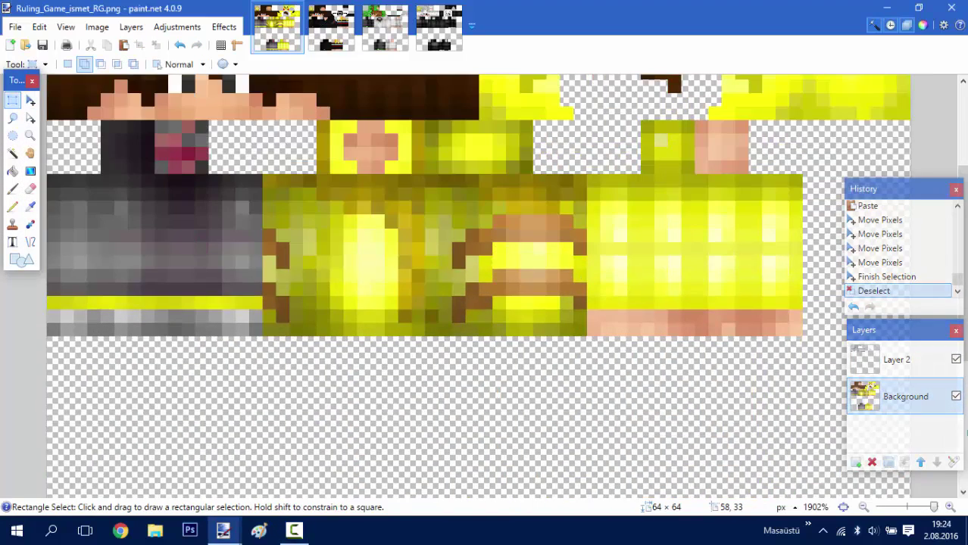
{"action": "left_click_drag", "start_coordinate": [263, 174], "coordinate": [786, 191]}
{"action": "scroll", "coordinate": [786, 193], "scroll_direction": "up", "scroll_amount": 2}
{"action": "left_click_drag", "start_coordinate": [643, 294], "coordinate": [674, 324]}
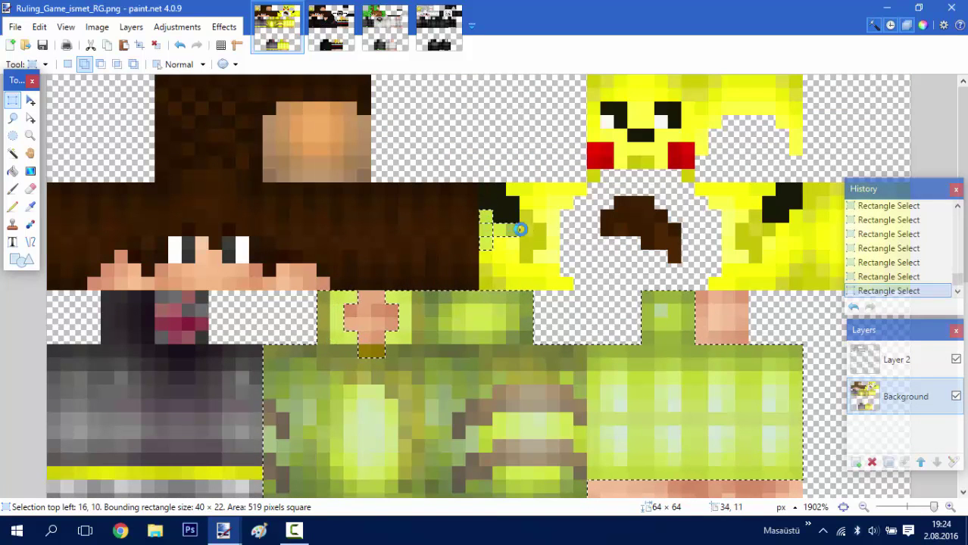
Add the yellow hood areas and the second arm's yellow sleeve to the selection
{"action": "left_click_drag", "start_coordinate": [573, 184], "coordinate": [494, 279]}
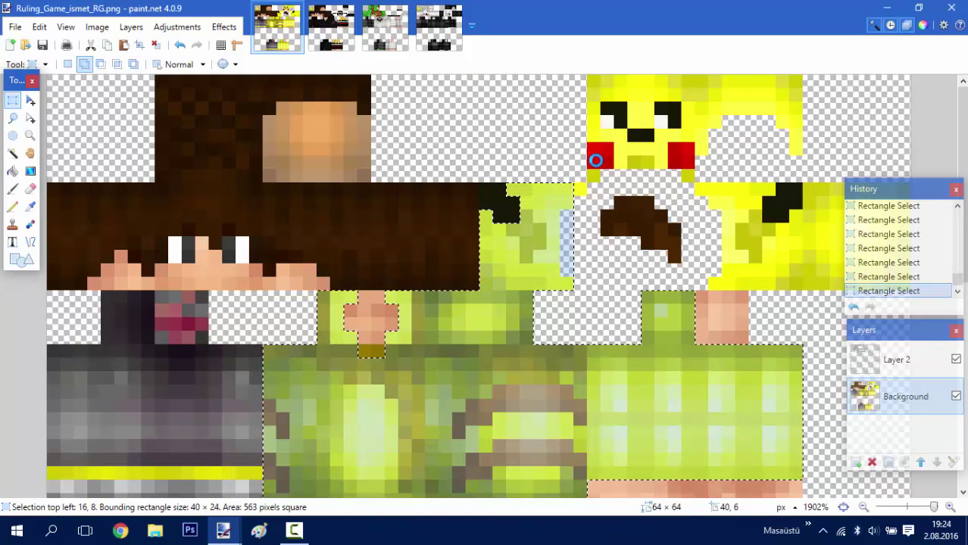
{"action": "left_click_drag", "start_coordinate": [587, 80], "coordinate": [830, 232]}
{"action": "scroll", "coordinate": [828, 281], "scroll_direction": "down", "scroll_amount": 1}
{"action": "scroll", "coordinate": [666, 150], "scroll_direction": "down", "scroll_amount": 3}
{"action": "scroll", "coordinate": [666, 149], "scroll_direction": "up", "scroll_amount": 2}
{"action": "scroll", "coordinate": [572, 358], "scroll_direction": "down", "scroll_amount": 3}
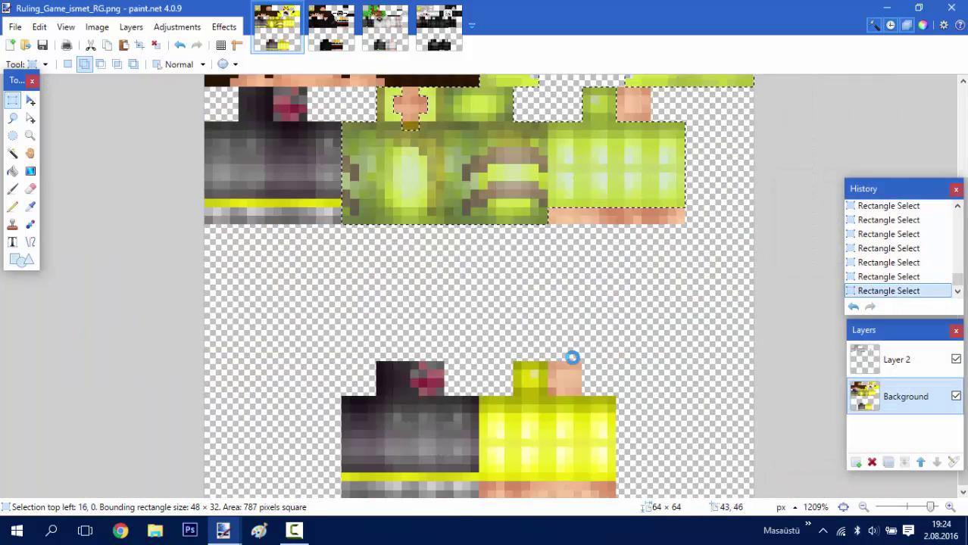
{"action": "left_click_drag", "start_coordinate": [482, 396], "coordinate": [606, 472]}
{"action": "left_click_drag", "start_coordinate": [532, 368], "coordinate": [544, 472]}
Pick a yellow-green from the torso and fill the selected torso and upper sleeve areas with it
{"action": "scroll", "coordinate": [545, 472], "scroll_direction": "up", "scroll_amount": 2}
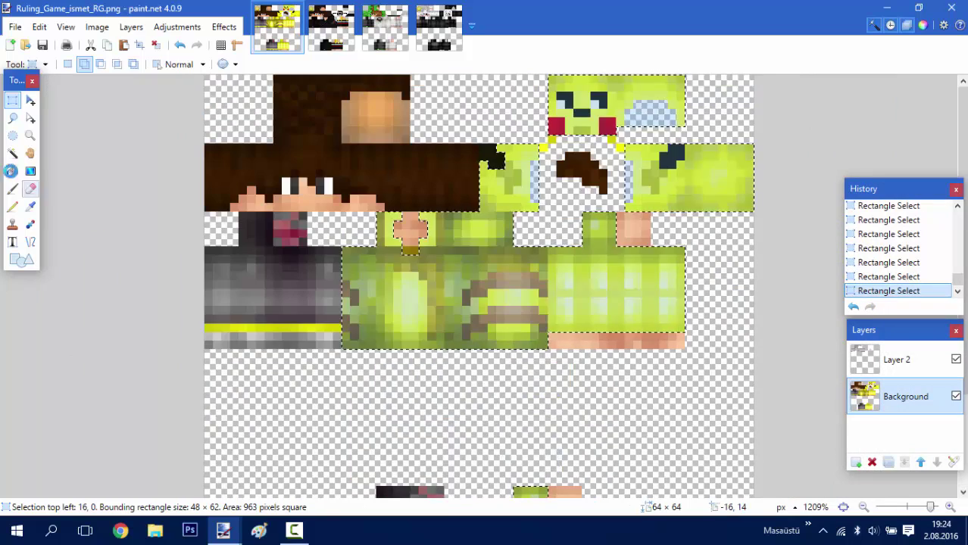
{"action": "left_click", "coordinate": [31, 206]}
{"action": "left_click", "coordinate": [411, 307]}
{"action": "left_click", "coordinate": [392, 284]}
{"action": "left_click", "coordinate": [12, 171]}
{"action": "left_click", "coordinate": [433, 301]}
{"action": "left_click", "coordinate": [581, 219]}
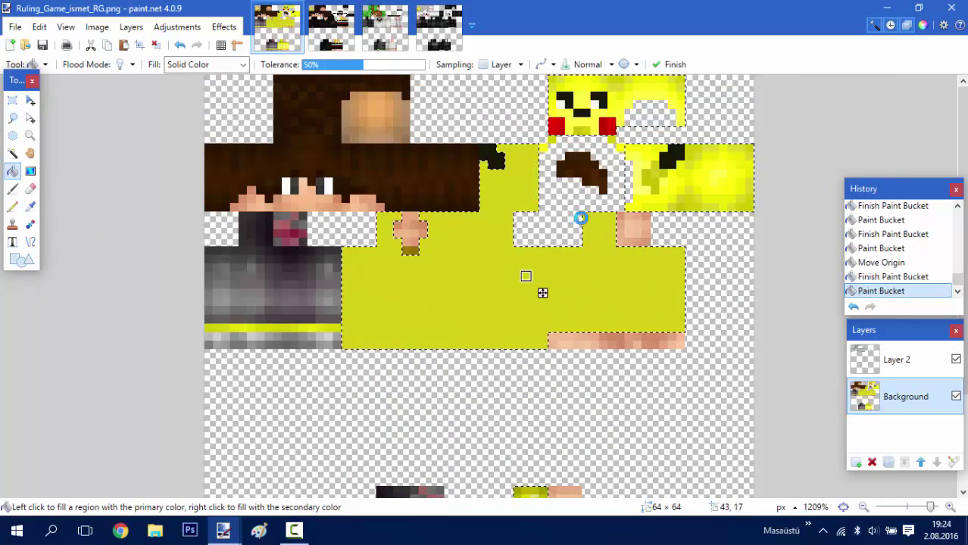
Fill the remaining selected hood areas and the second arm's sleeve with the same yellow-green
{"action": "left_click_drag", "start_coordinate": [580, 218], "coordinate": [670, 151]}
{"action": "left_click", "coordinate": [499, 158]}
{"action": "mouse_move", "coordinate": [499, 157]}
{"action": "left_mouse_down"}
{"action": "mouse_move", "coordinate": [606, 144]}
{"action": "mouse_move", "coordinate": [569, 119]}
{"action": "mouse_move", "coordinate": [611, 102]}
{"action": "left_mouse_up"}
{"action": "scroll", "coordinate": [465, 316], "scroll_direction": "down", "scroll_amount": 3}
{"action": "left_click", "coordinate": [530, 428]}
Cover the details on the torso front in C.Farts.png with a copy of the plain jacket back
{"action": "left_click", "coordinate": [385, 29]}
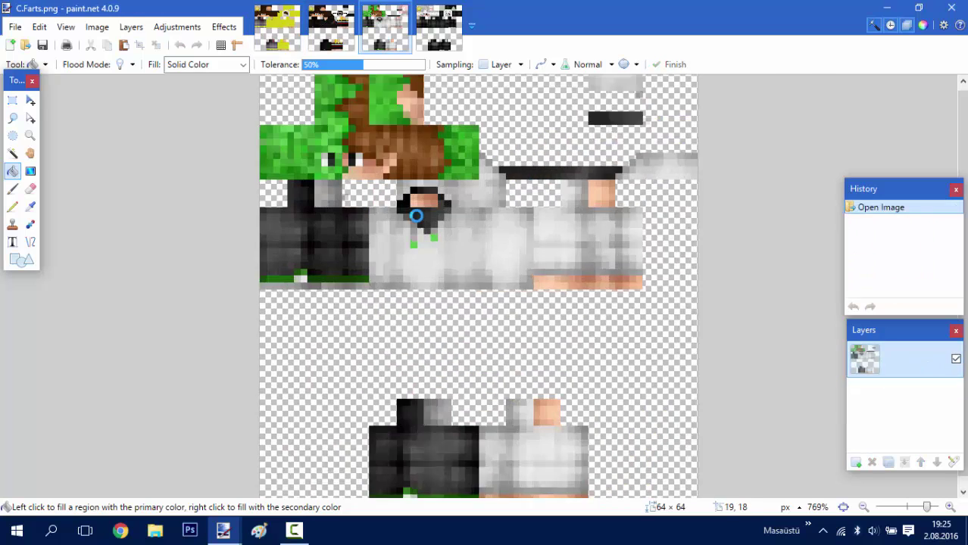
{"action": "scroll", "coordinate": [416, 216], "scroll_direction": "up", "scroll_amount": 2}
{"action": "key", "text": "s"}
{"action": "left_click_drag", "start_coordinate": [477, 208], "coordinate": [558, 327]}
{"action": "key", "text": "ctrl+v"}
{"action": "left_click_drag", "start_coordinate": [515, 265], "coordinate": [462, 216]}
{"action": "key", "text": "ctrl+d"}
Paste the yellow clothing shape onto a new layer in C.Farts.png, align it to the texture's top edge and place it beneath Background
{"action": "key", "text": "ctrl+v"}
{"action": "key", "text": "ctrl+d"}
{"action": "key", "text": "ctrl+shift+v"}
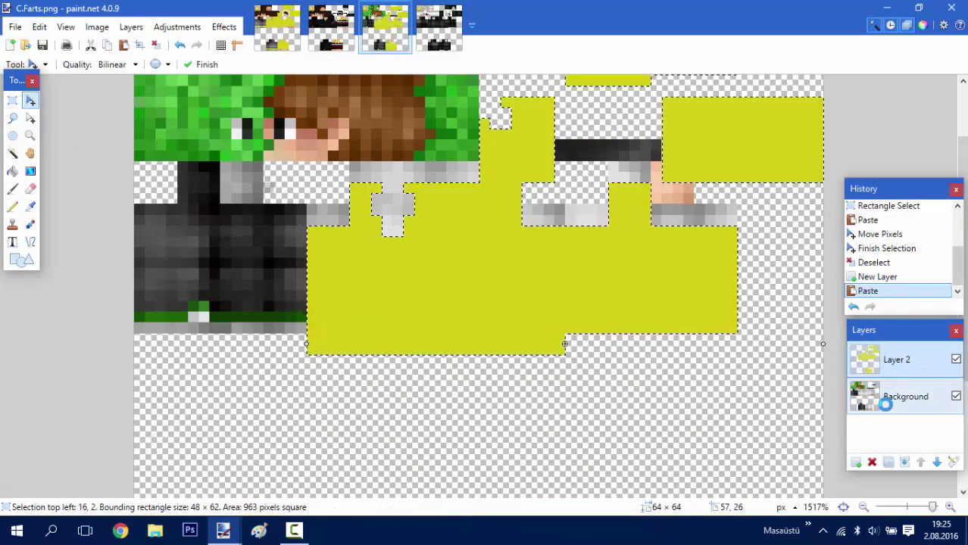
{"action": "left_click_drag", "start_coordinate": [491, 283], "coordinate": [491, 258]}
{"action": "key", "text": "ctrl+Page_Down"}
Paste the jacket shading from C.Farts.png onto Layer 2 of Ruling_Game_ismet_RG.png and deselect
{"action": "key", "text": "ctrl+shift+Tab"}
{"action": "key", "text": "ctrl+shift+Tab"}
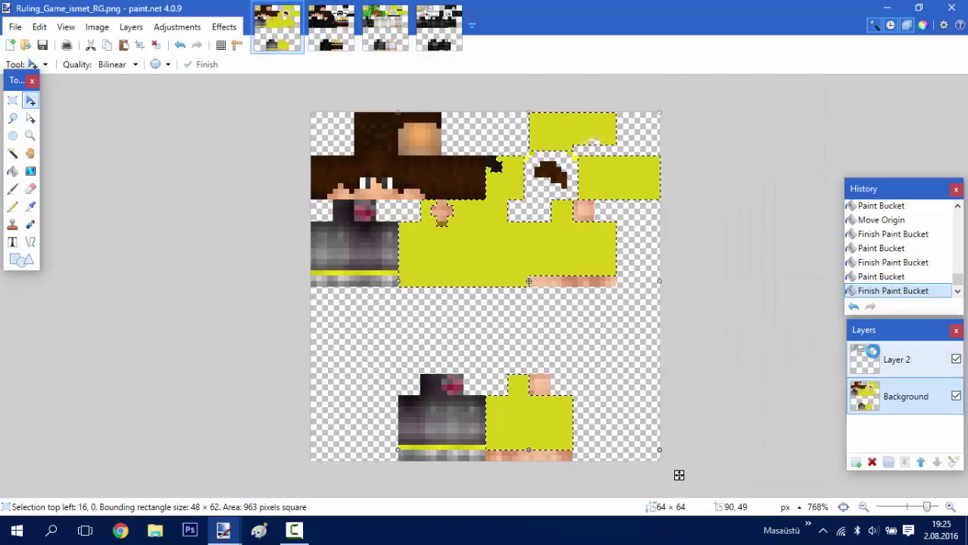
{"action": "key", "text": "ctrl+v"}
{"action": "key", "text": "ctrl+d"}
Copy the jacket back's shading and fit it as an 8 × 8 pixel block over the back of the hood
{"action": "scroll", "coordinate": [735, 418], "scroll_direction": "up", "scroll_amount": 3}
{"action": "scroll", "coordinate": [735, 417], "scroll_direction": "down", "scroll_amount": 2}
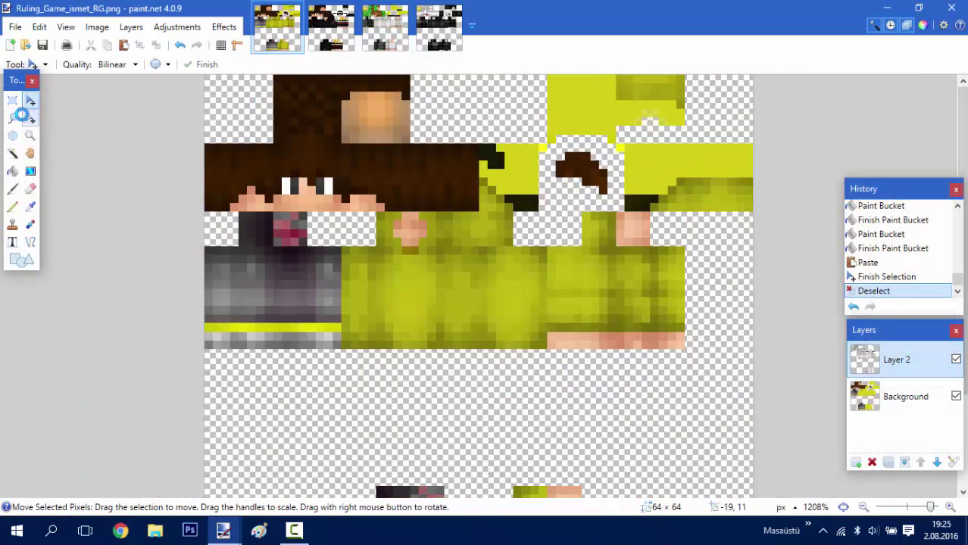
{"action": "left_click", "coordinate": [13, 101]}
{"action": "left_click_drag", "start_coordinate": [480, 246], "coordinate": [543, 345]}
{"action": "key", "text": "ctrl+v"}
{"action": "left_click_drag", "start_coordinate": [718, 247], "coordinate": [720, 216]}
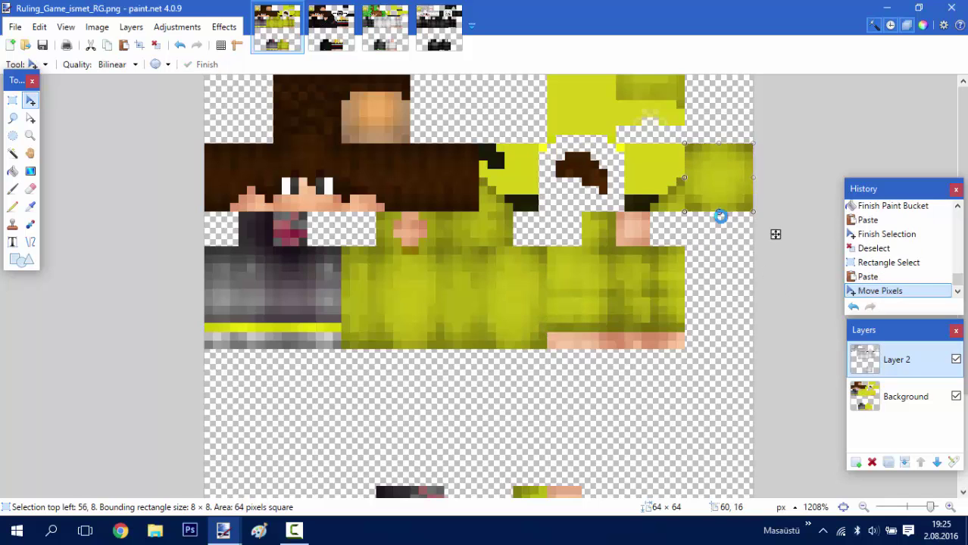
{"action": "left_click", "coordinate": [13, 101]}
{"action": "key", "text": "ctrl+d"}
Copy a 6 × 8 pixel part of the hood back's shading onto both side faces of the hood
{"action": "left_click_drag", "start_coordinate": [702, 144], "coordinate": [726, 178]}
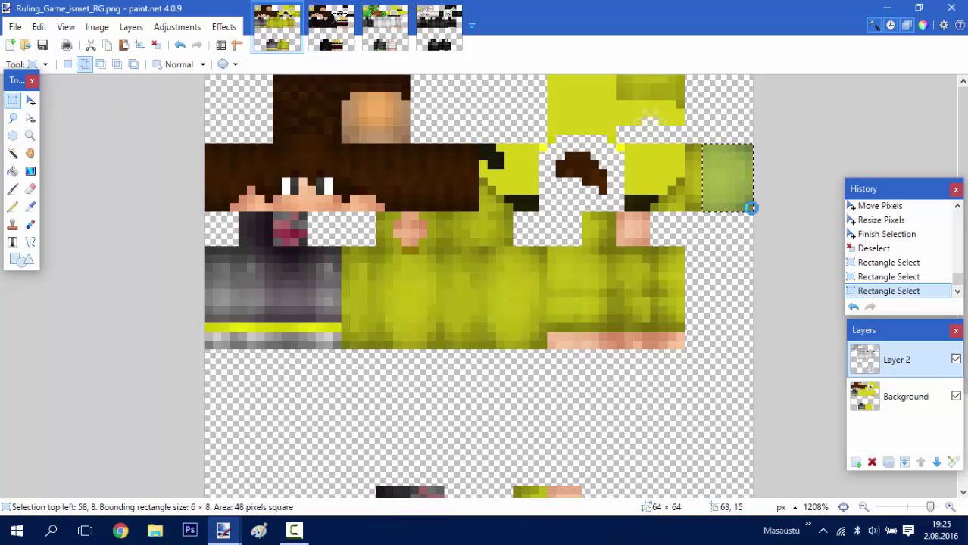
{"action": "key", "text": "ctrl+v"}
{"action": "left_click_drag", "start_coordinate": [659, 160], "coordinate": [530, 185]}
{"action": "key", "text": "ctrl+z"}
{"action": "key", "text": "ctrl+z"}
{"action": "key", "text": "s"}
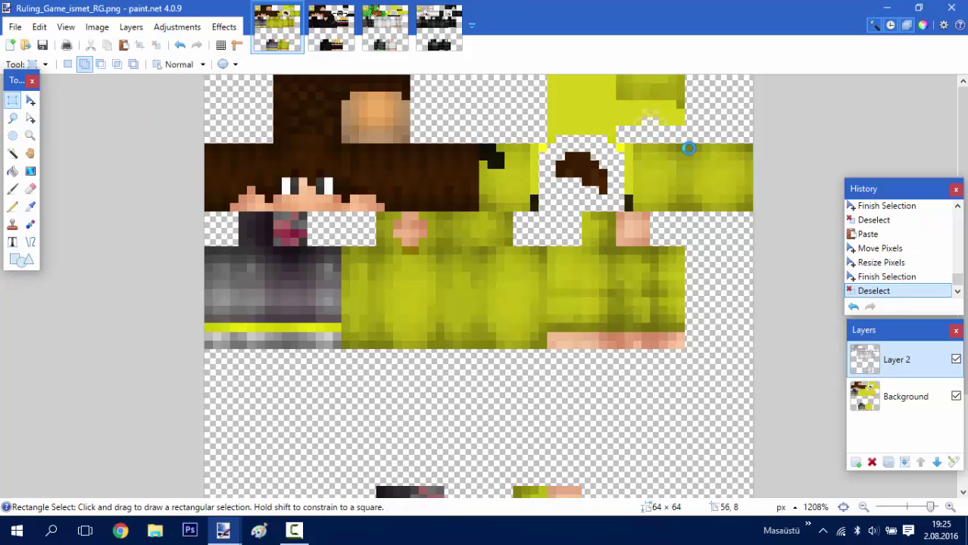
Copy the shading from the back of the hood onto the hood's top face
{"action": "left_click_drag", "start_coordinate": [685, 143], "coordinate": [753, 195]}
{"action": "key", "text": "ctrl+v"}
{"action": "left_click_drag", "start_coordinate": [729, 155], "coordinate": [618, 102]}
{"action": "key", "text": "ctrl+d"}
Cut the leftover pixels from the hood's underside and around the face opening on Layer 2 and Background
{"action": "key", "text": "s"}
{"action": "key", "text": "ctrl+x"}
{"action": "key", "text": "alt+Page_Down"}
{"action": "left_click_drag", "start_coordinate": [617, 143], "coordinate": [545, 136]}
{"action": "key", "text": "ctrl+x"}
{"action": "left_click_drag", "start_coordinate": [623, 179], "coordinate": [612, 145]}
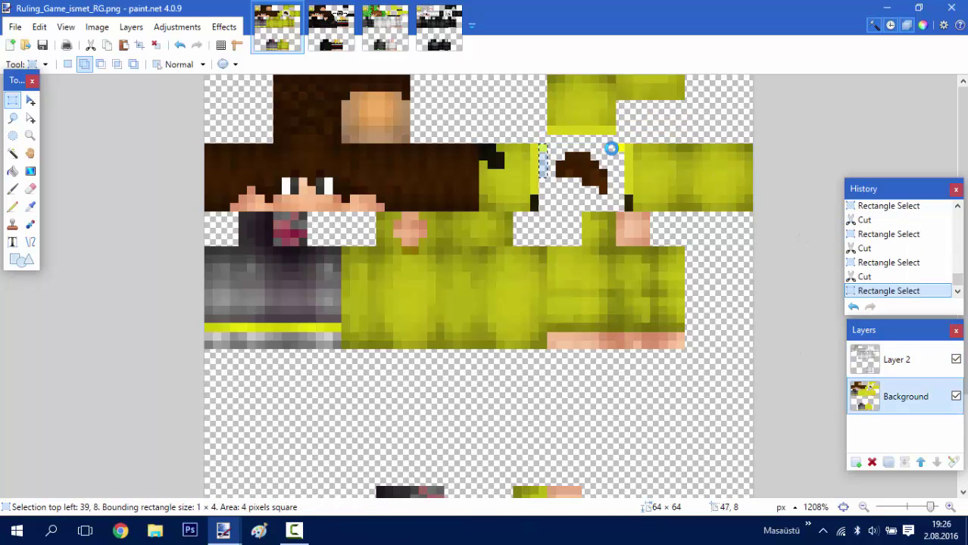
{"action": "key", "text": "ctrl+x"}
Copy a one-pixel-wide column of hood shading to the edge of the face opening and darken it with Hue / Saturation
{"action": "key", "text": "alt+Page_Up"}
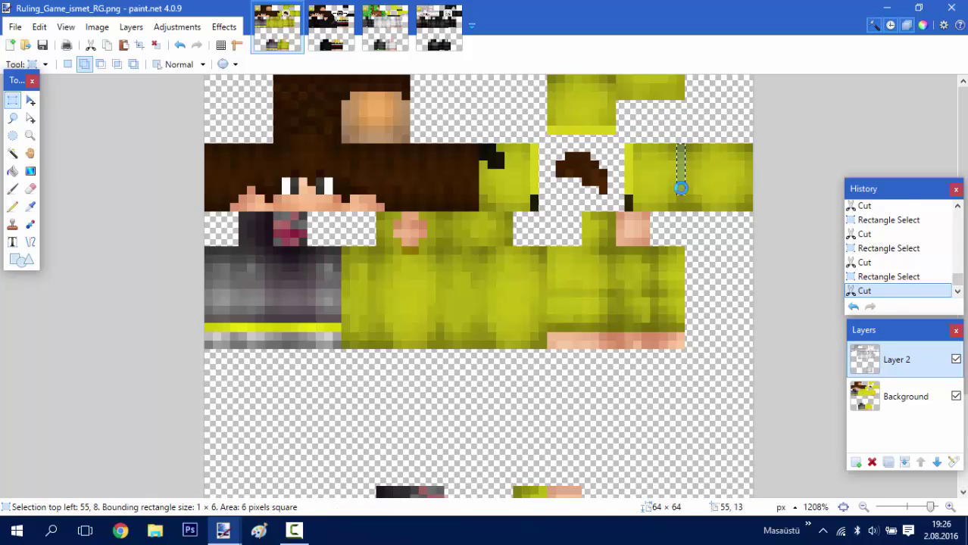
{"action": "key", "text": "ctrl+v"}
{"action": "left_click_drag", "start_coordinate": [692, 234], "coordinate": [540, 243]}
{"action": "left_click", "coordinate": [177, 27]}
{"action": "left_click", "coordinate": [205, 106]}
{"action": "left_click", "coordinate": [502, 322]}
Paste the darkened 1 × 8 pixel column of hood shading onto both vertical edges of the hood's face opening
{"action": "key", "text": "ctrl+v"}
{"action": "key", "text": "ctrl+d"}
{"action": "key", "text": "ctrl+v"}
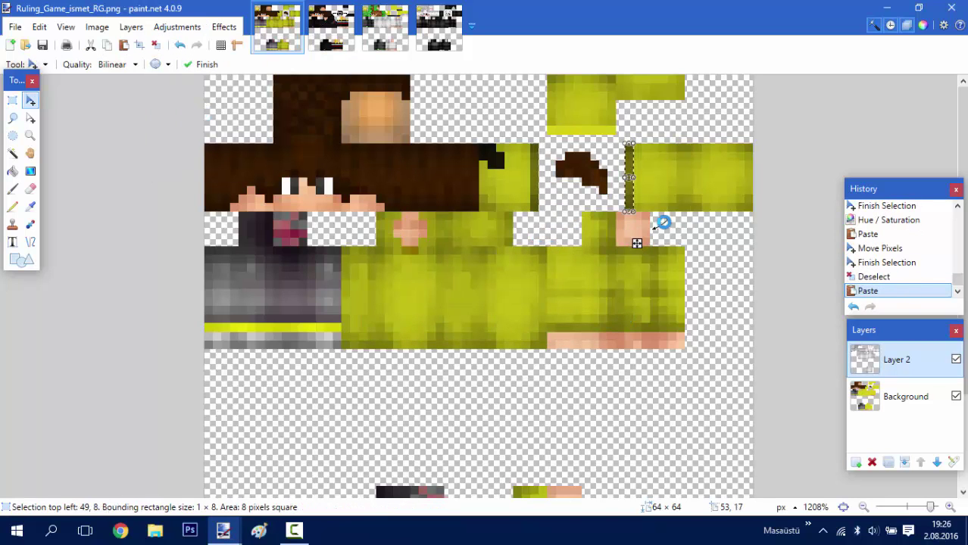
{"action": "key", "text": "ctrl+d"}
Paste an 8 × 1 pixel strip of shading along the front edge of the hood's top face and darken it with Hue / Saturation
{"action": "left_click", "coordinate": [9, 98]}
{"action": "left_click_drag", "start_coordinate": [548, 76], "coordinate": [687, 156]}
{"action": "left_click", "coordinate": [515, 318]}
{"action": "key", "text": "m"}
{"action": "key", "text": "ctrl+v"}
{"action": "key", "text": "ctrl+z"}
{"action": "key", "text": "ctrl+z"}
{"action": "key", "text": "ctrl+z"}
{"action": "key", "text": "ctrl+v"}
{"action": "left_click", "coordinate": [177, 26]}
{"action": "left_click", "coordinate": [198, 108]}
{"action": "left_click", "coordinate": [508, 318]}
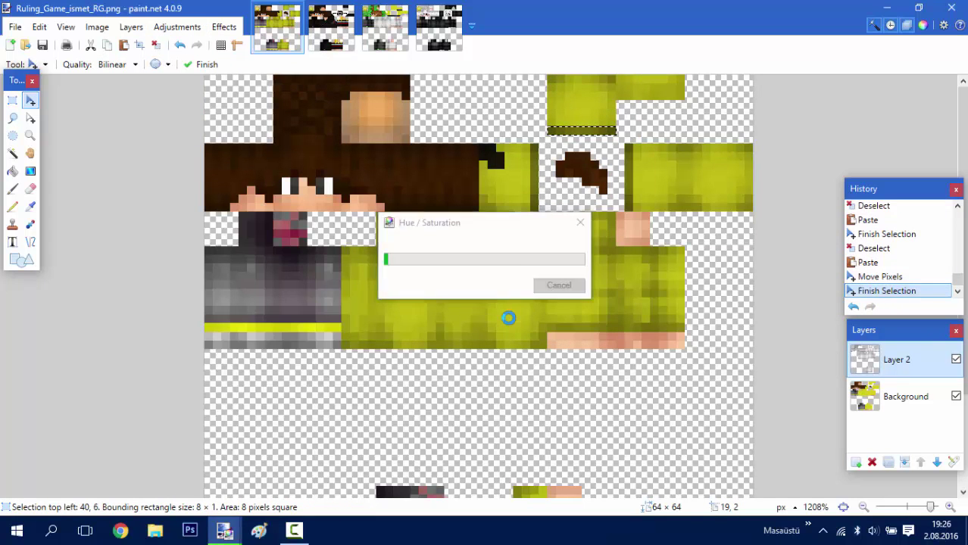
{"action": "key", "text": "ctrl+d"}
Copy the 8 × 8 pixel underside of the head from the dark-haired skin file onto the same face on Background
{"action": "key", "text": "ctrl+Tab"}
{"action": "key", "text": "ctrl+c"}
{"action": "key", "text": "ctrl+shift+Tab"}
{"action": "key", "text": "ctrl+v"}
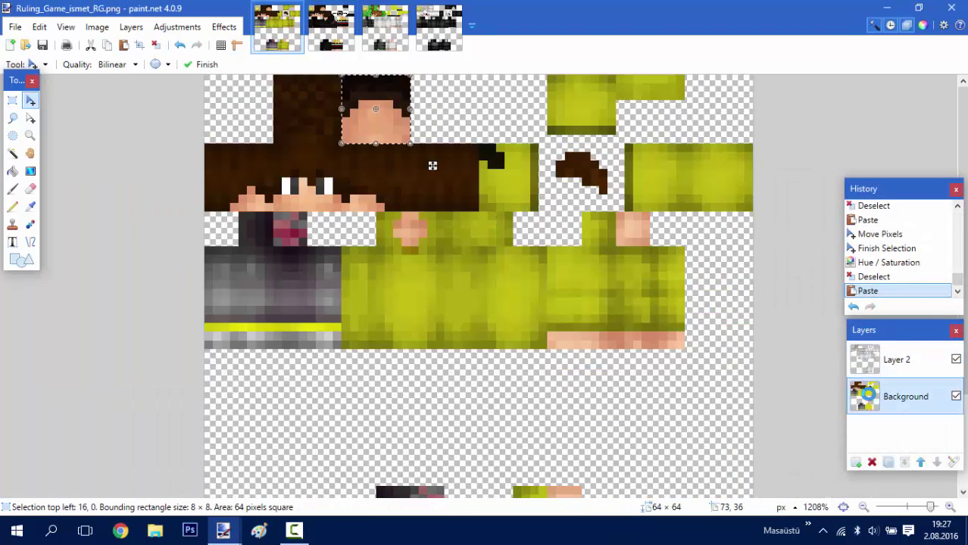
{"action": "key", "text": "s"}
{"action": "key", "text": "ctrl+d"}
Copy a stepped 8 × 5 pixel area of brown hair from the head's top over the black hair on the head's underside
{"action": "key", "text": "ctrl+plus"}
{"action": "left_click", "coordinate": [906, 350]}
{"action": "left_click_drag", "start_coordinate": [222, 151], "coordinate": [122, 155]}
{"action": "key", "text": "ctrl+x"}
{"action": "key", "text": "ctrl+z"}
{"action": "left_click", "coordinate": [906, 396]}
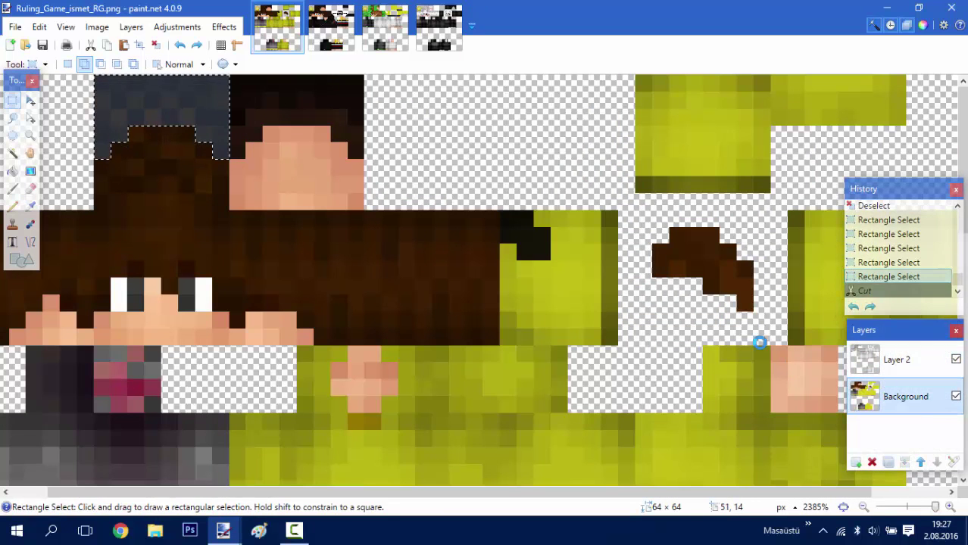
{"action": "key", "text": "ctrl+v"}
{"action": "key", "text": "ctrl+d"}
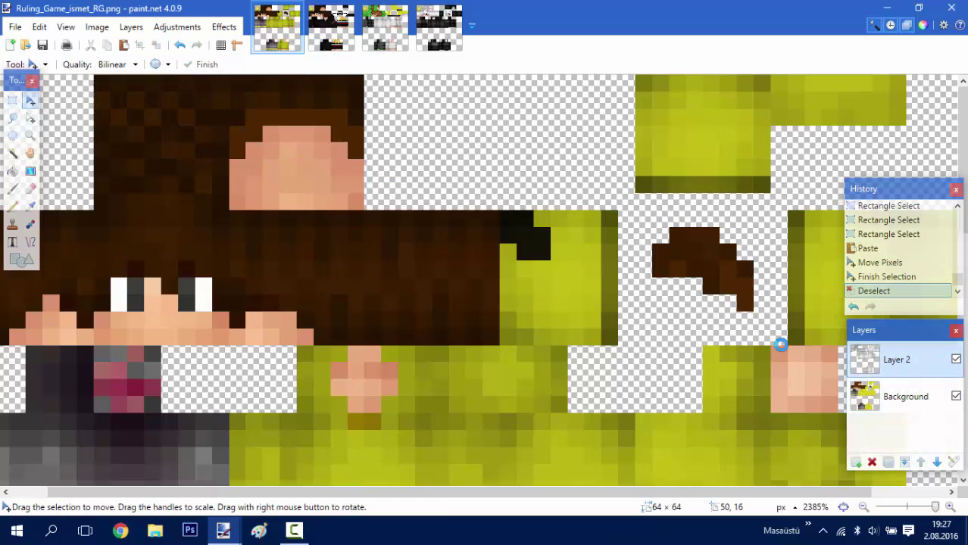
{"action": "key", "text": "ctrl+z"}
{"action": "key", "text": "ctrl+z"}
{"action": "key", "text": "ctrl+z"}
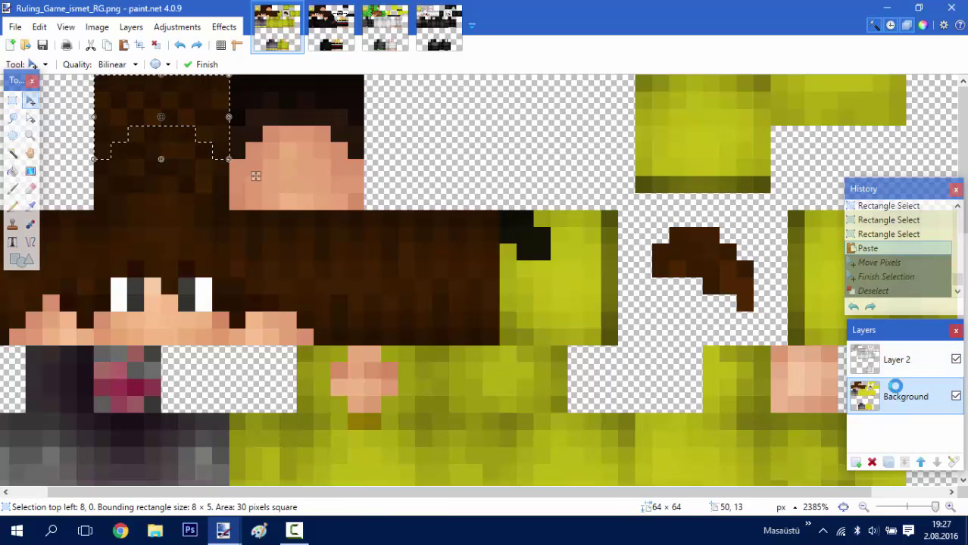
{"action": "key", "text": "ctrl+y"}
{"action": "key", "text": "ctrl+y"}
{"action": "key", "text": "ctrl+y"}
{"action": "key", "text": "ctrl+a"}
{"action": "left_click", "coordinate": [764, 353]}
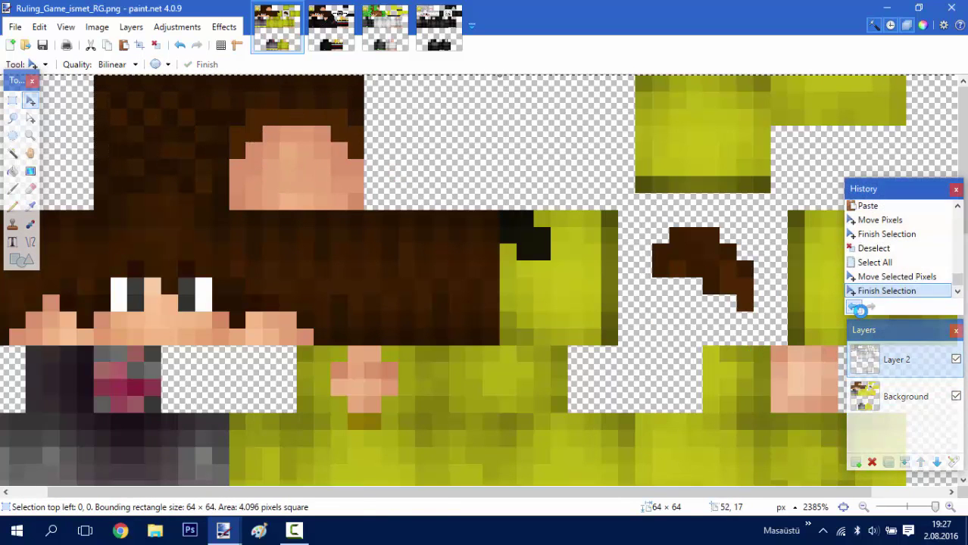
{"action": "key", "text": "ctrl+d"}
Copy the eight eye pixels from C.Farts.png onto the eyes of the face on Background
{"action": "scroll", "coordinate": [504, 340], "scroll_direction": "down", "scroll_amount": 4}
{"action": "scroll", "coordinate": [504, 340], "scroll_direction": "up", "scroll_amount": 2}
{"action": "key", "text": "ctrl+Tab"}
{"action": "key", "text": "ctrl+Tab"}
{"action": "key", "text": "ctrl+d"}
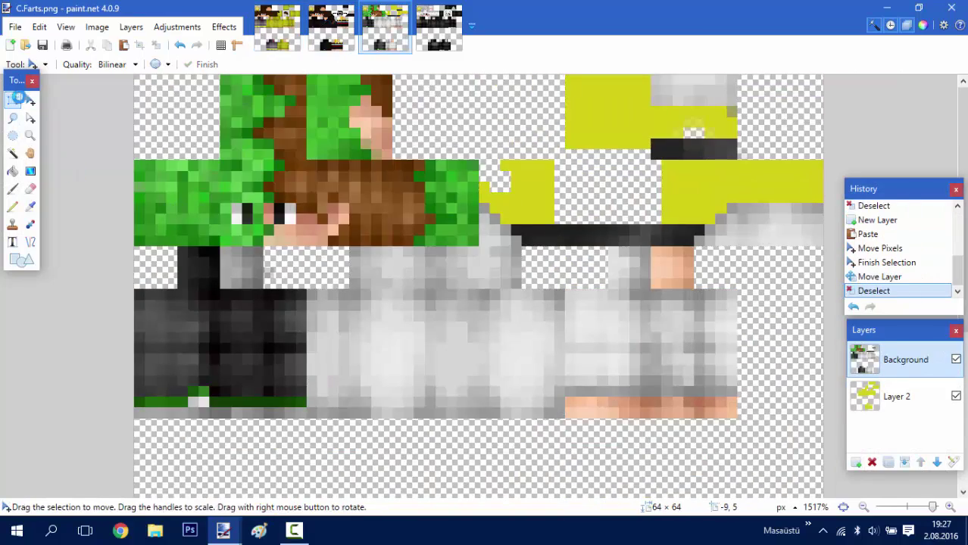
{"action": "key", "text": "ctrl+Tab"}
{"action": "key", "text": "ctrl+Tab"}
{"action": "key", "text": "ctrl+v"}
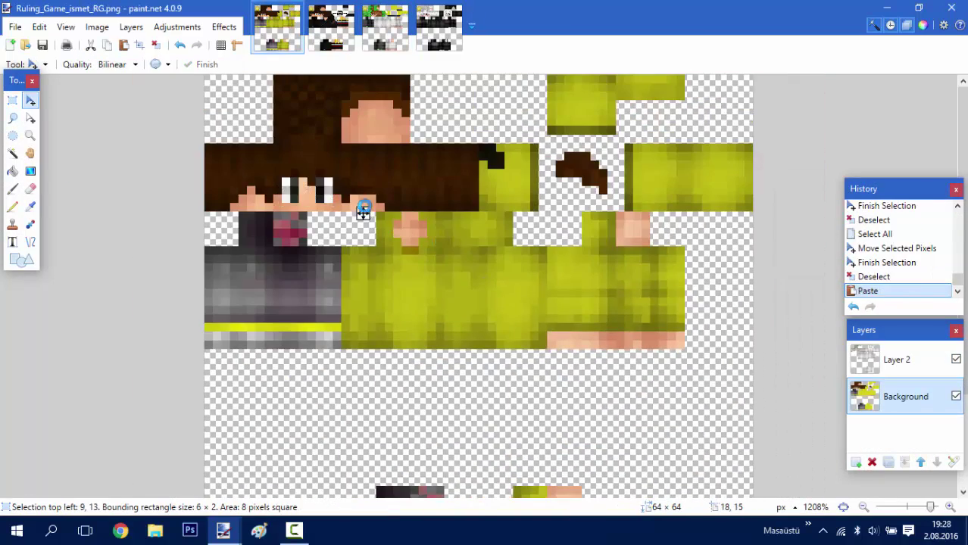
{"action": "left_click_drag", "start_coordinate": [363, 210], "coordinate": [365, 205]}
{"action": "key", "text": "ctrl+d"}
{"action": "key", "text": "s"}
Copy both dark trouser legs, including their tops and shoes, from C.Farts.png over the legs in Ruling_Game_ismet_RG.png
{"action": "scroll", "coordinate": [478, 287], "scroll_direction": "down", "scroll_amount": 3}
{"action": "key", "text": "ctrl+Tab"}
{"action": "key", "text": "ctrl+Tab"}
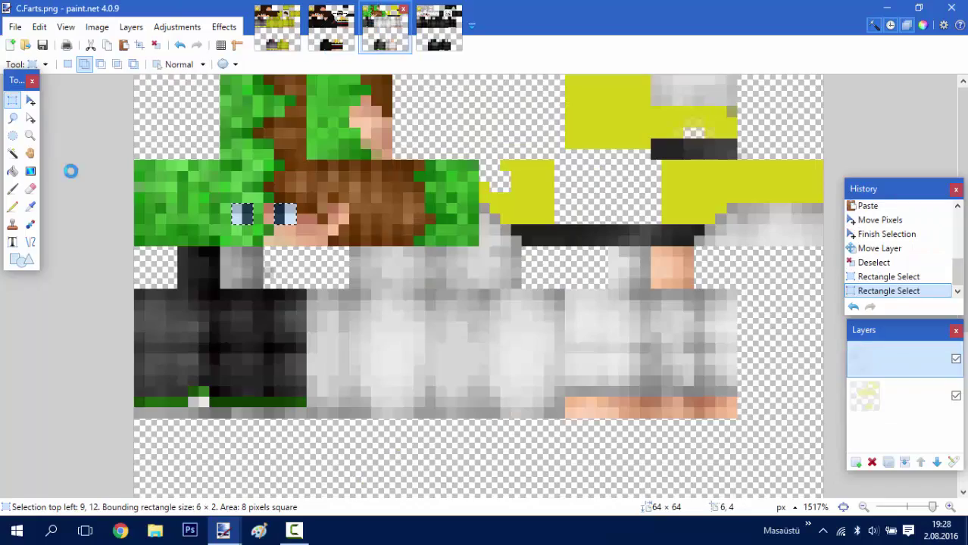
{"action": "left_click", "coordinate": [138, 252]}
{"action": "left_click_drag", "start_coordinate": [138, 253], "coordinate": [302, 402]}
{"action": "scroll", "coordinate": [272, 363], "scroll_direction": "down", "scroll_amount": 3}
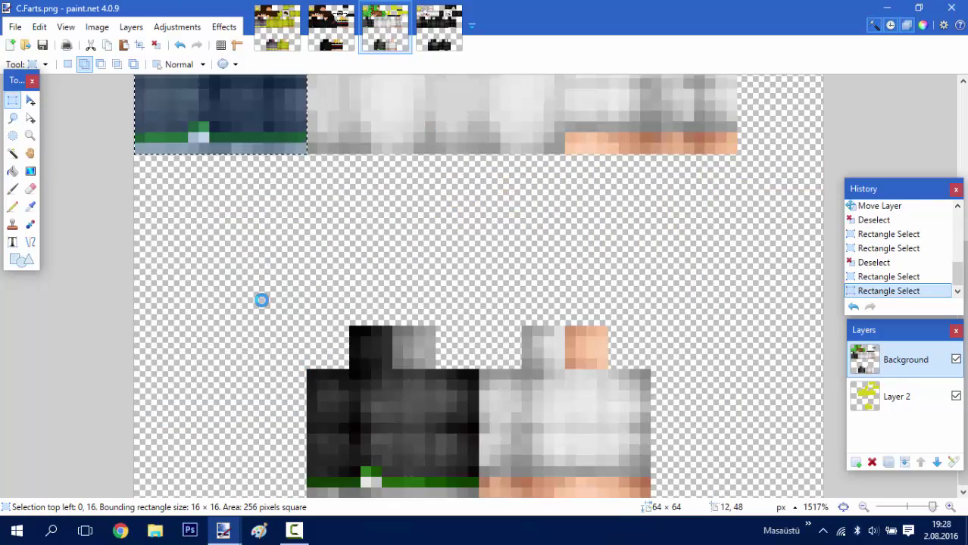
{"action": "left_click_drag", "start_coordinate": [263, 271], "coordinate": [480, 497]}
{"action": "key", "text": "ctrl+c"}
{"action": "key", "text": "ctrl+Tab"}
{"action": "key", "text": "ctrl+Tab"}
{"action": "key", "text": "ctrl+v"}
{"action": "left_click_drag", "start_coordinate": [372, 229], "coordinate": [372, 243]}
{"action": "key", "text": "ctrl+d"}
{"action": "scroll", "coordinate": [372, 242], "scroll_direction": "up", "scroll_amount": 3}
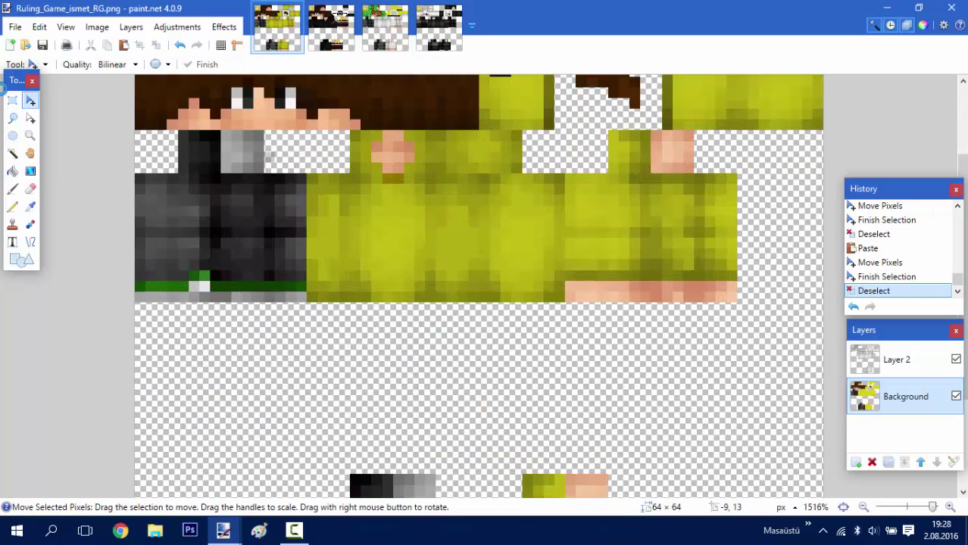
Select the green shoe stripe on both legs and recolour it yellow-green with Hue / Saturation at saturation 160 and lightness 2
{"action": "key", "text": "s"}
{"action": "left_click_drag", "start_coordinate": [211, 283], "coordinate": [281, 286]}
{"action": "left_click", "coordinate": [801, 315]}
{"action": "left_click_drag", "start_coordinate": [210, 282], "coordinate": [307, 294]}
{"action": "scroll", "coordinate": [365, 416], "scroll_direction": "down", "scroll_amount": 3}
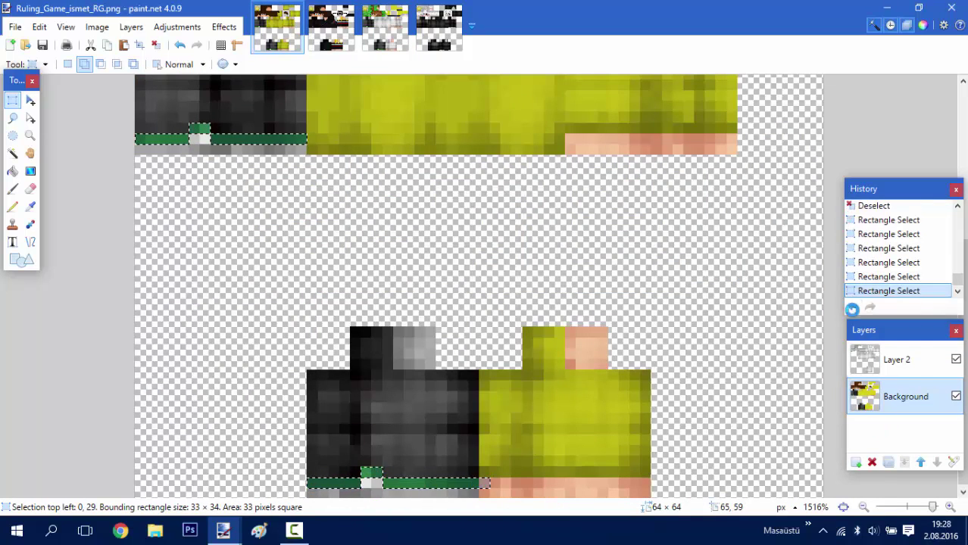
{"action": "left_click", "coordinate": [853, 309]}
{"action": "scroll", "coordinate": [378, 352], "scroll_direction": "down", "scroll_amount": 3}
{"action": "left_click", "coordinate": [177, 26]}
{"action": "left_click", "coordinate": [184, 103]}
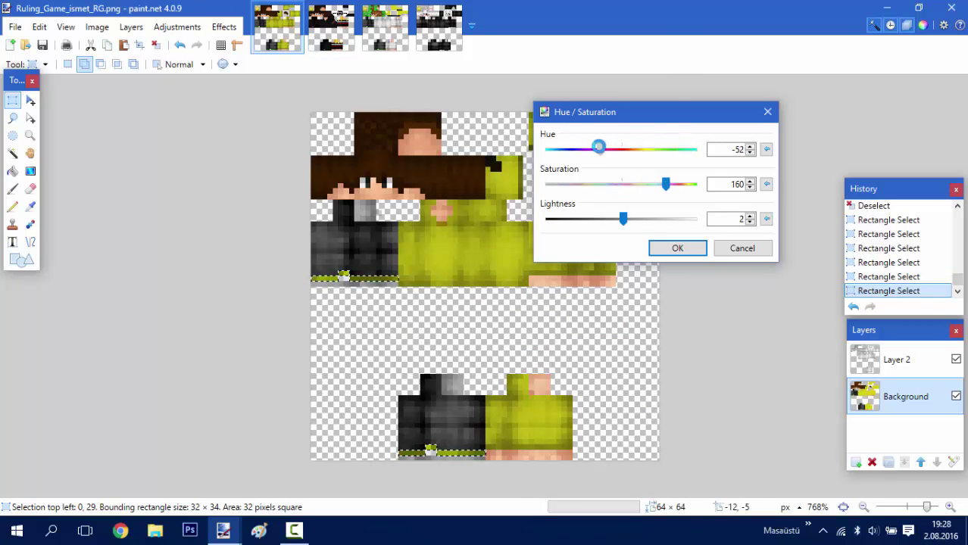
{"action": "left_click", "coordinate": [676, 248]}
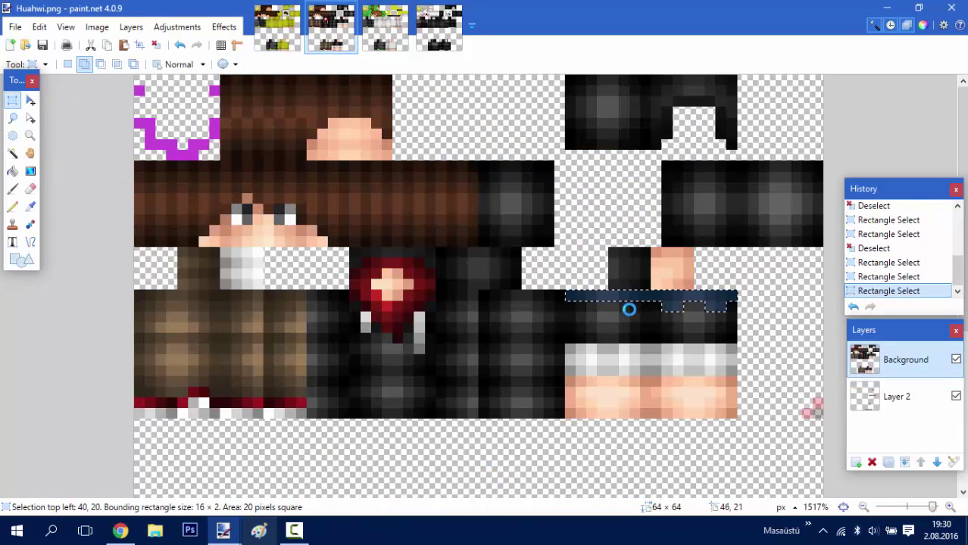
Copy the black shoulder tops and jagged upper trim of both arms from Huahwi.png onto the arms in Ruling_Game_ismet_RG.png
{"action": "left_click_drag", "start_coordinate": [642, 261], "coordinate": [644, 258]}
{"action": "scroll", "coordinate": [511, 369], "scroll_direction": "down", "scroll_amount": 3}
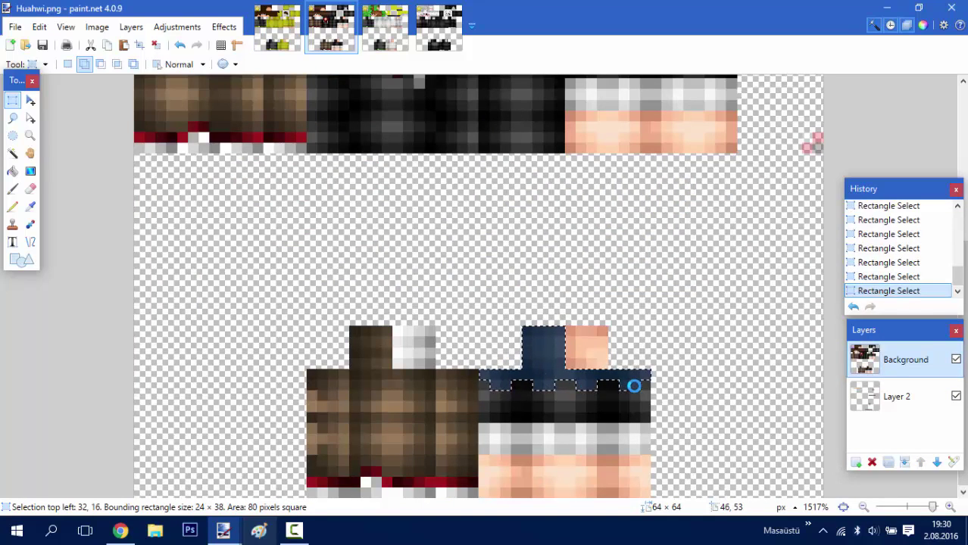
{"action": "scroll", "coordinate": [634, 386], "scroll_direction": "down", "scroll_amount": 2}
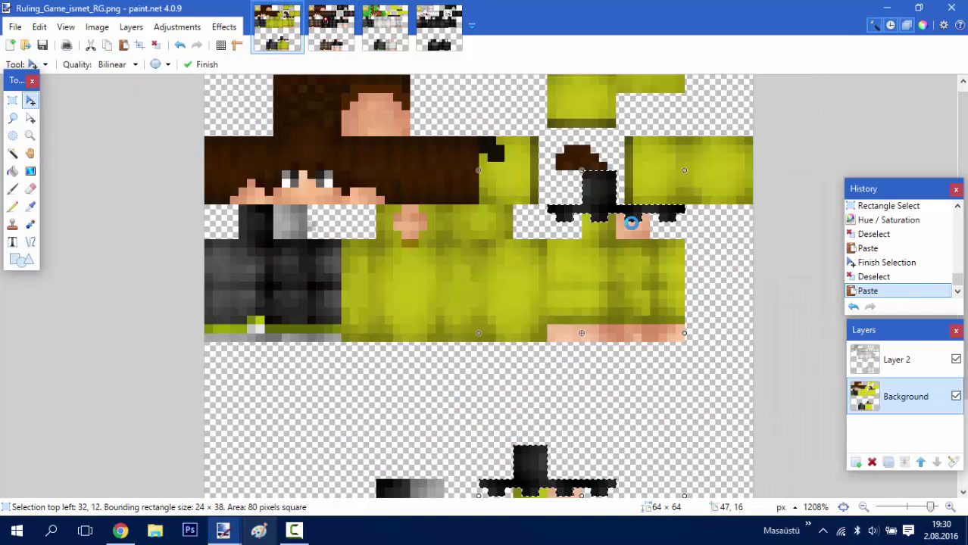
{"action": "left_click_drag", "start_coordinate": [631, 221], "coordinate": [603, 244]}
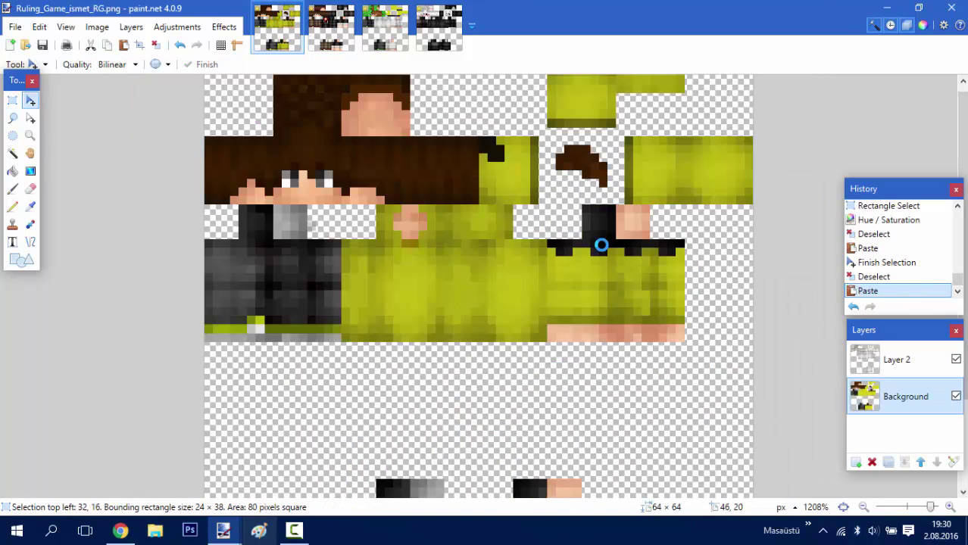
Lighten the pasted shoulder trim with Hue / Saturation at hue -56, saturation 160 and lightness 20
{"action": "left_click", "coordinate": [131, 26]}
{"action": "left_click", "coordinate": [177, 108]}
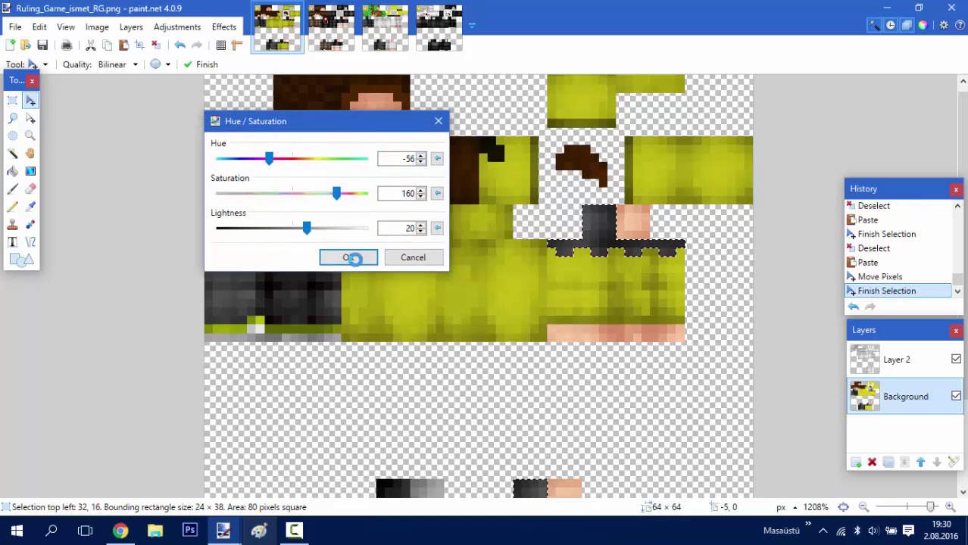
{"action": "left_click", "coordinate": [352, 257]}
Copy the red collar around the neck from Huahwi.png onto the hoodie's torso in Ruling_Game_ismet_RG.png
{"action": "left_click", "coordinate": [331, 26]}
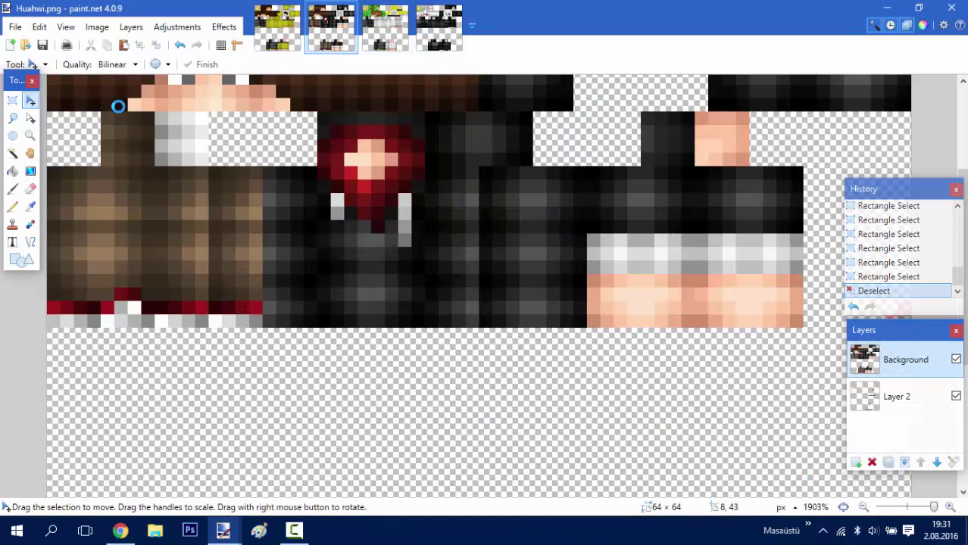
{"action": "key", "text": "s"}
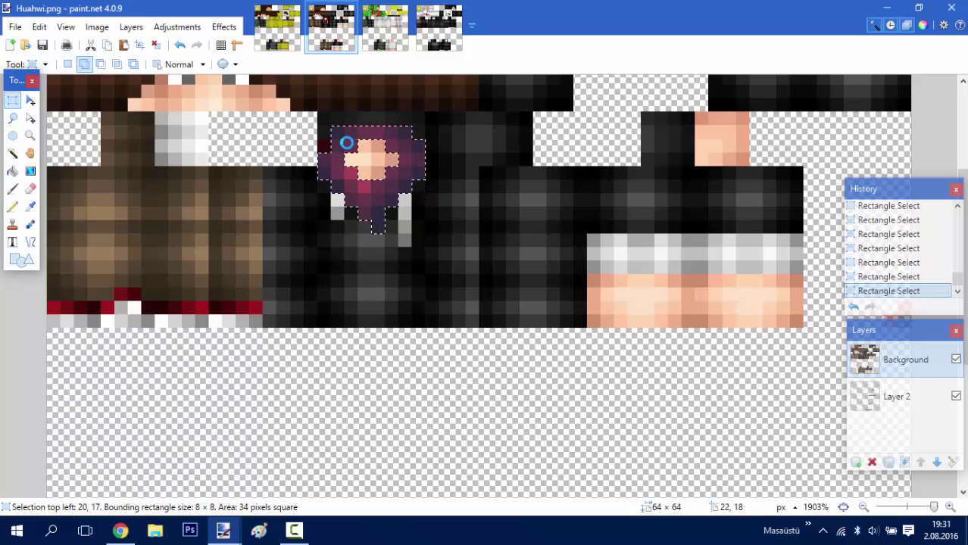
{"action": "left_click", "coordinate": [278, 26]}
{"action": "key", "text": "ctrl+v"}
Turn the pasted red collar grey with Hue / Saturation at saturation 0 and adjust its lightness
{"action": "left_click", "coordinate": [177, 26]}
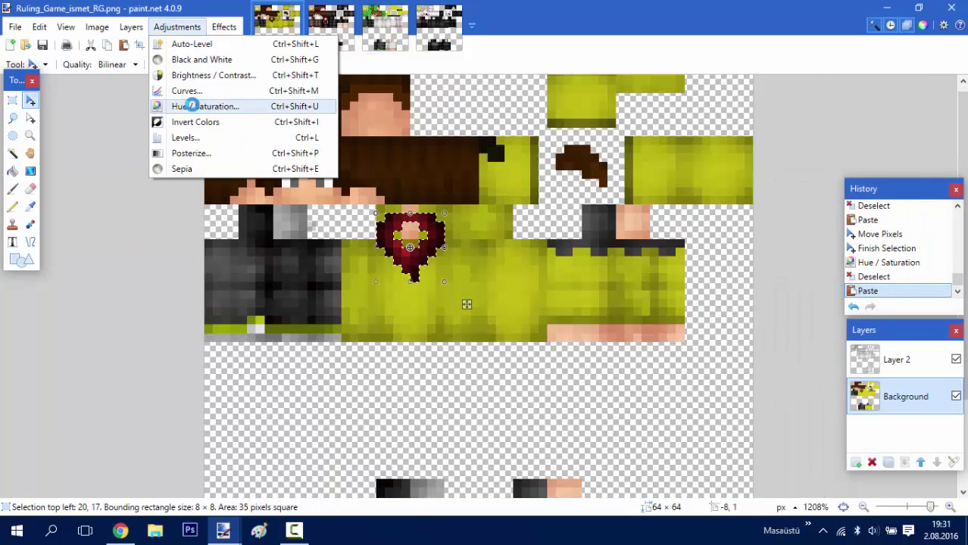
{"action": "left_click", "coordinate": [191, 104]}
{"action": "left_click_drag", "start_coordinate": [498, 192], "coordinate": [739, 93]}
{"action": "left_click_drag", "start_coordinate": [736, 157], "coordinate": [616, 157]}
{"action": "left_click_drag", "start_coordinate": [706, 191], "coordinate": [690, 191]}
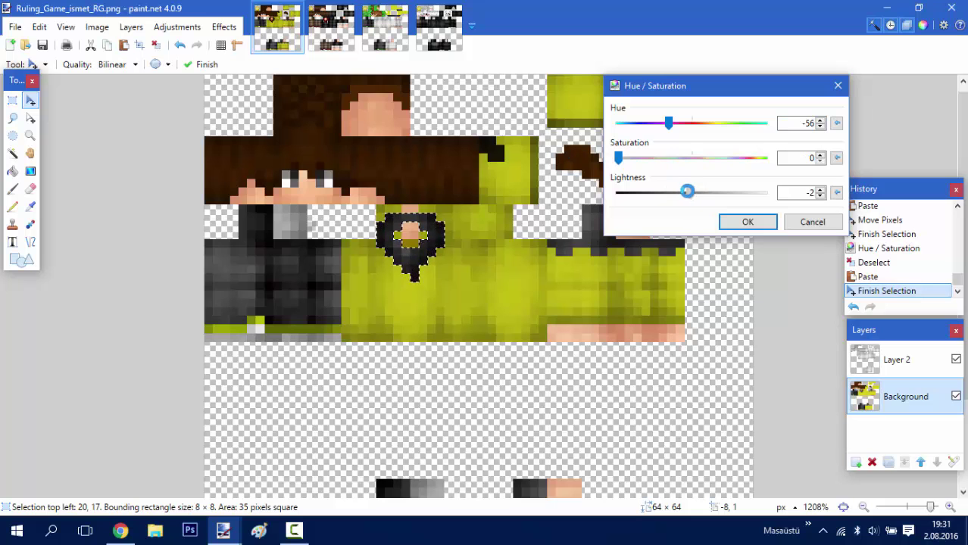
{"action": "left_click", "coordinate": [748, 222]}
{"action": "key", "text": "ctrl+d"}
Try to cover the skin-coloured strip behind the collar with a 2 × 1 pixel copy of hoodie colour
{"action": "key", "text": "s"}
{"action": "scroll", "coordinate": [471, 314], "scroll_direction": "up", "scroll_amount": 3}
{"action": "left_click_drag", "start_coordinate": [496, 173], "coordinate": [530, 186]}
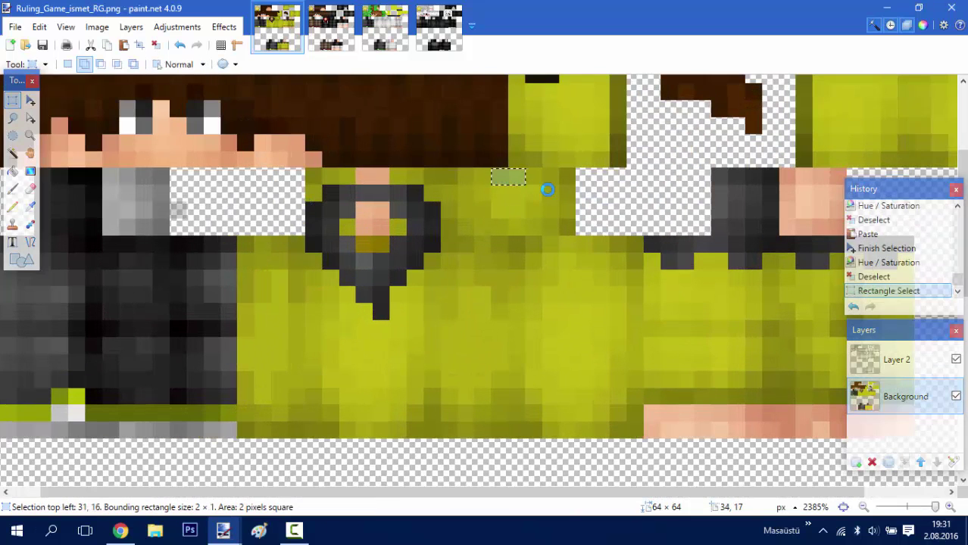
{"action": "key", "text": "ctrl+c"}
{"action": "key", "text": "ctrl+v"}
{"action": "key", "text": "ctrl+v"}
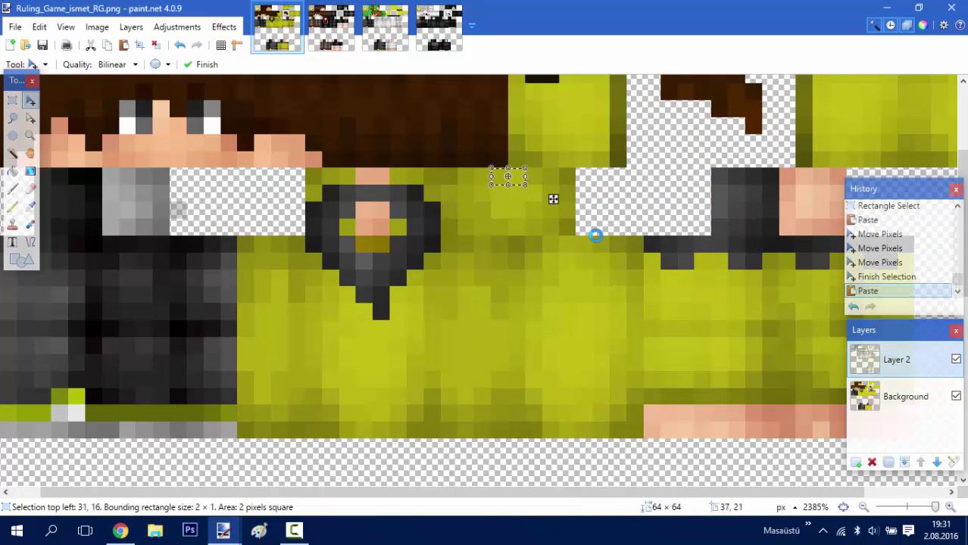
{"action": "left_click_drag", "start_coordinate": [595, 231], "coordinate": [416, 200]}
{"action": "key", "text": "ctrl+v"}
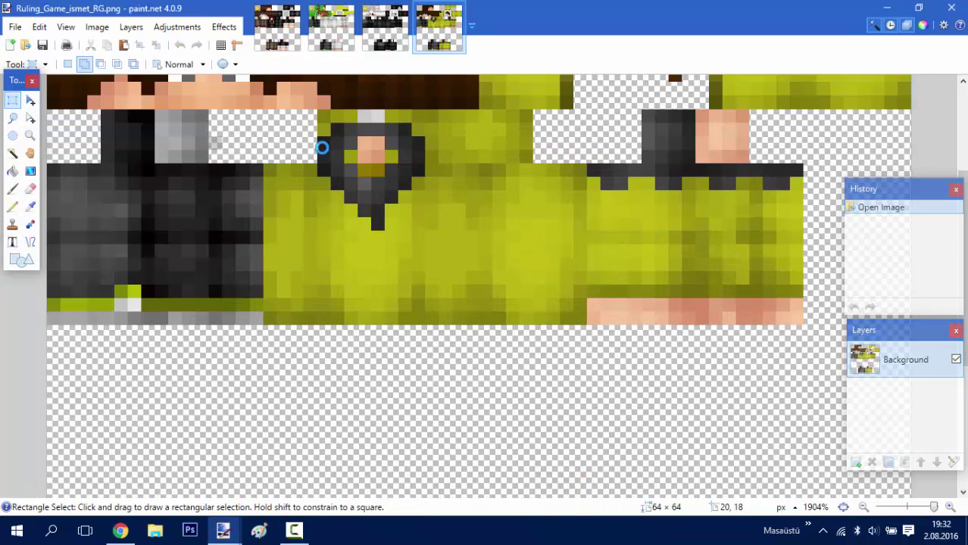
Select all 35 pixels of the grey collar and darken them with Hue / Saturation at saturation 0
{"action": "left_click_drag", "start_coordinate": [318, 138], "coordinate": [344, 177]}
{"action": "left_click_drag", "start_coordinate": [332, 152], "coordinate": [371, 203]}
{"action": "left_click_drag", "start_coordinate": [359, 189], "coordinate": [385, 220]}
{"action": "mouse_move", "coordinate": [384, 230]}
{"action": "left_mouse_down"}
{"action": "mouse_move", "coordinate": [374, 202]}
{"action": "mouse_move", "coordinate": [403, 177]}
{"action": "mouse_move", "coordinate": [412, 203]}
{"action": "left_mouse_up"}
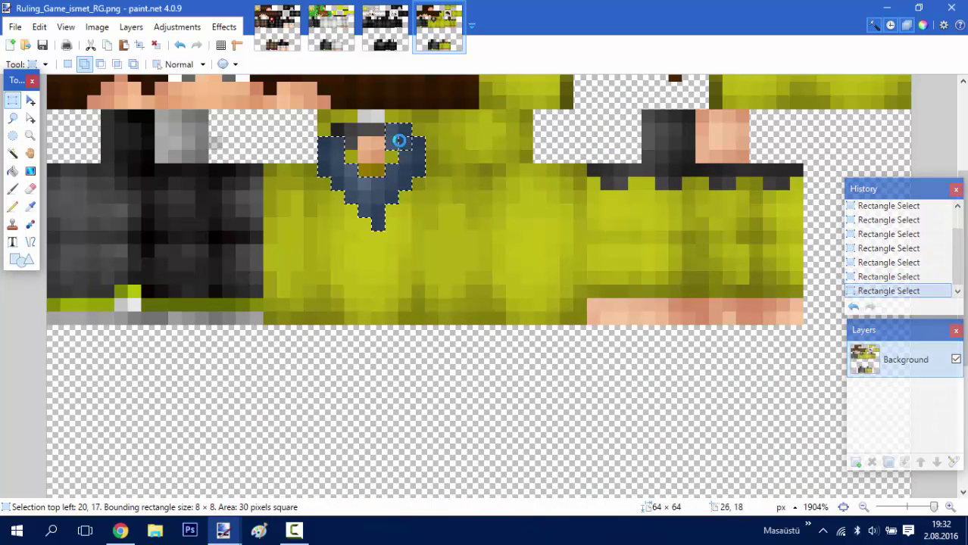
{"action": "left_click", "coordinate": [178, 27]}
{"action": "left_click", "coordinate": [190, 106]}
{"action": "left_click_drag", "start_coordinate": [510, 191], "coordinate": [781, 81]}
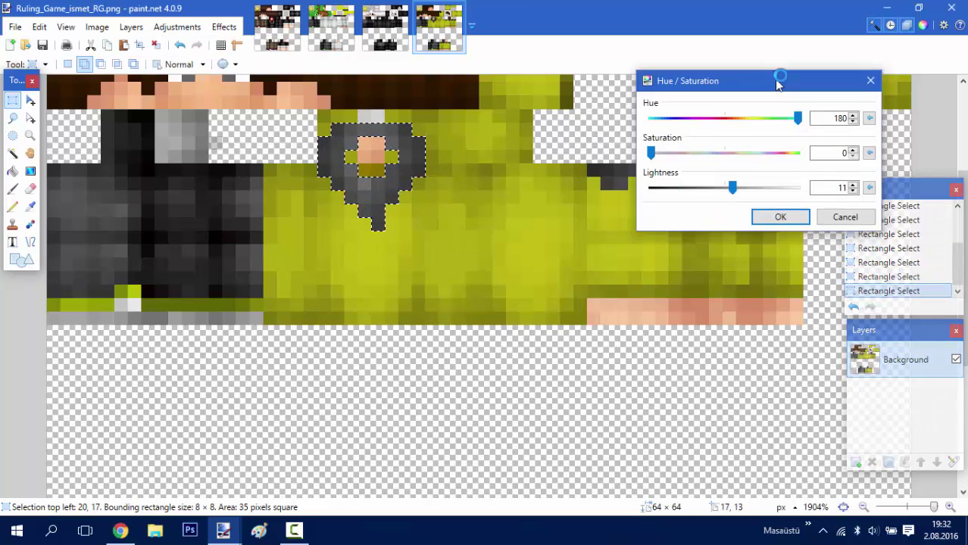
{"action": "left_click_drag", "start_coordinate": [735, 183], "coordinate": [723, 182]}
{"action": "left_click", "coordinate": [766, 206]}
{"action": "key", "text": "ctrl+d"}
Copy eight skin pixels from the lower face into the opening of the collar to replace its yellow pixels
{"action": "scroll", "coordinate": [379, 190], "scroll_direction": "up", "scroll_amount": 2}
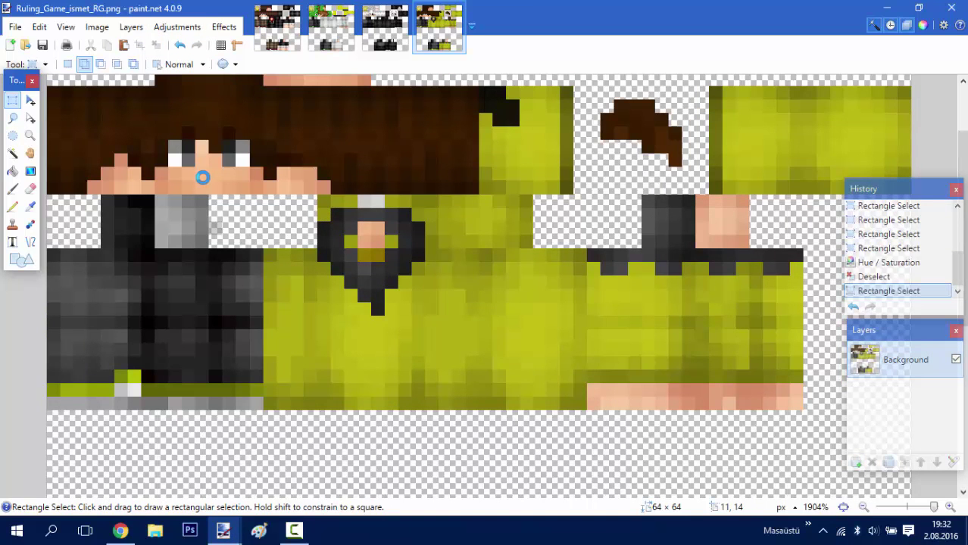
{"action": "key", "text": "ctrl+v"}
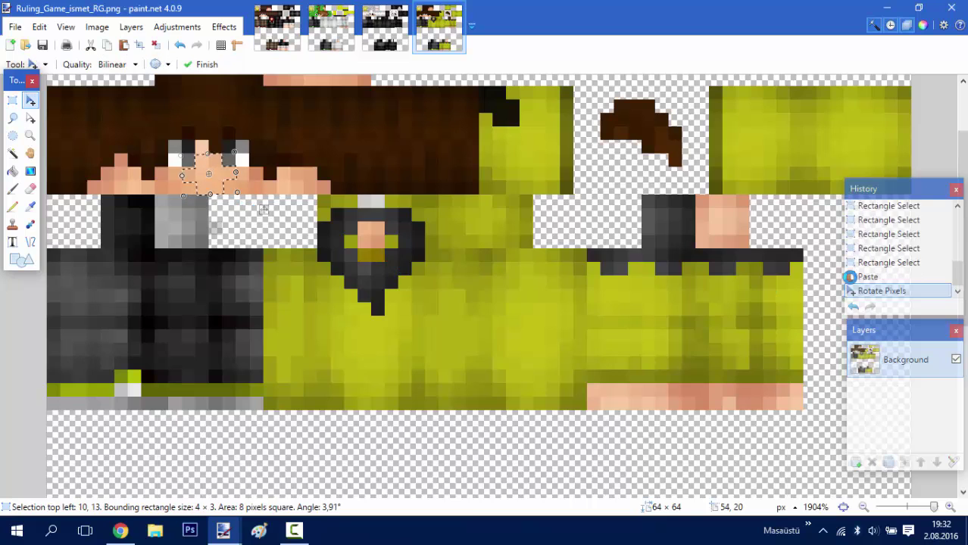
{"action": "key", "text": "ctrl+z"}
{"action": "left_click_drag", "start_coordinate": [424, 281], "coordinate": [427, 282]}
{"action": "key", "text": "ctrl+d"}
Copy a 2 × 1 pixel piece of hoodie colour onto the light grey strip behind the collar
{"action": "left_click_drag", "start_coordinate": [453, 193], "coordinate": [479, 201]}
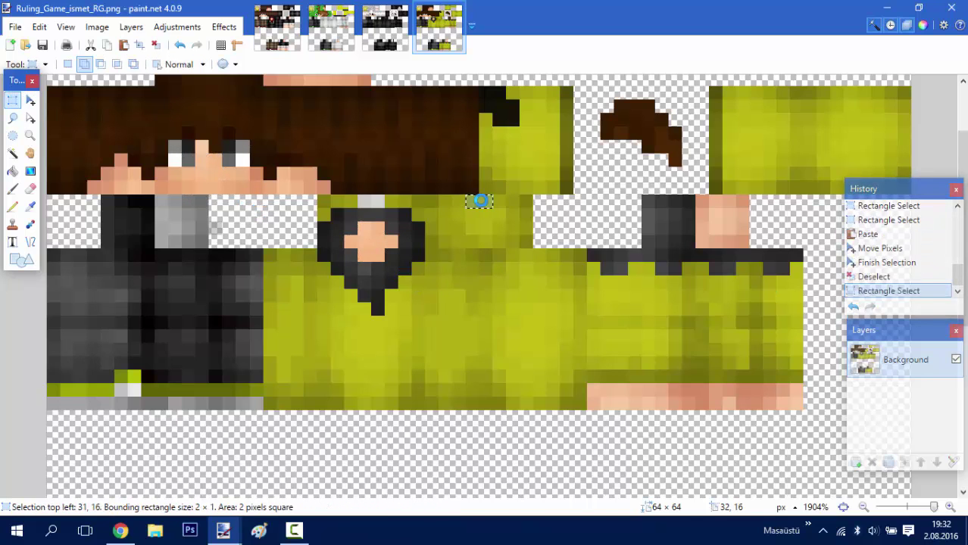
{"action": "key", "text": "ctrl+v"}
{"action": "left_click_drag", "start_coordinate": [410, 222], "coordinate": [425, 227]}
{"action": "key", "text": "ctrl+d"}
Copy an 18-pixel, 6 × 5 fringe-shaped hair piece into a new layer, place it over the front hair and order the layer beneath Background
{"action": "scroll", "coordinate": [585, 251], "scroll_direction": "up", "scroll_amount": 3}
{"action": "left_click_drag", "start_coordinate": [602, 212], "coordinate": [615, 197]}
{"action": "key", "text": "ctrl+shift+v"}
{"action": "key", "text": "ctrl+Page_Down"}
{"action": "left_click_drag", "start_coordinate": [542, 284], "coordinate": [288, 270]}
{"action": "key", "text": "ctrl+Page_Down"}
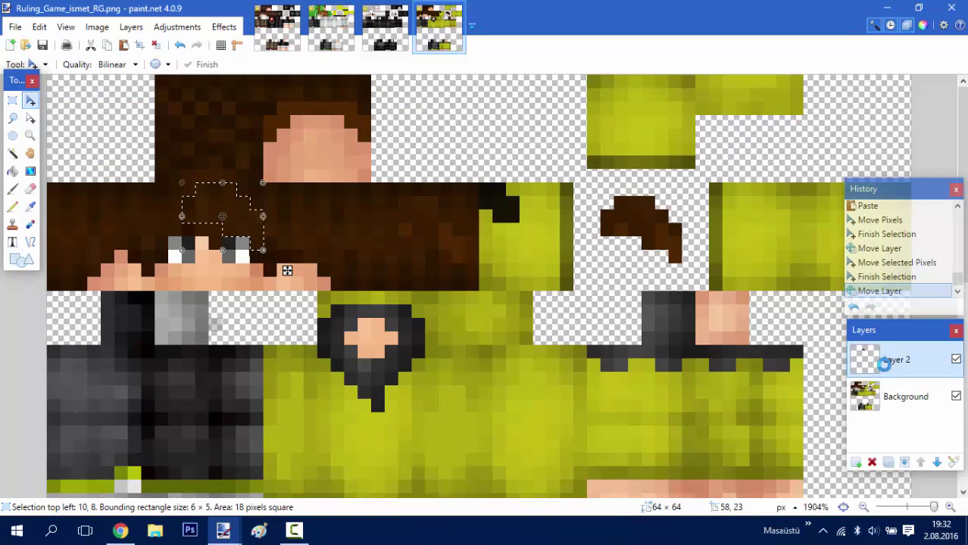
{"action": "key", "text": "ctrl+Page_Up"}
{"action": "key", "text": "ctrl+d"}
{"action": "key", "text": "ctrl+minus"}
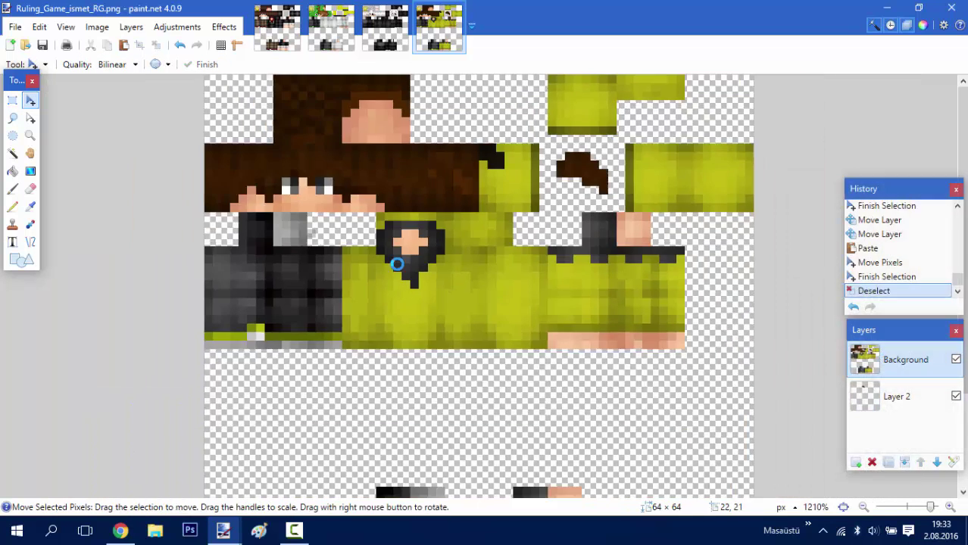
{"action": "key", "text": "s"}
{"action": "left_click", "coordinate": [900, 463]}
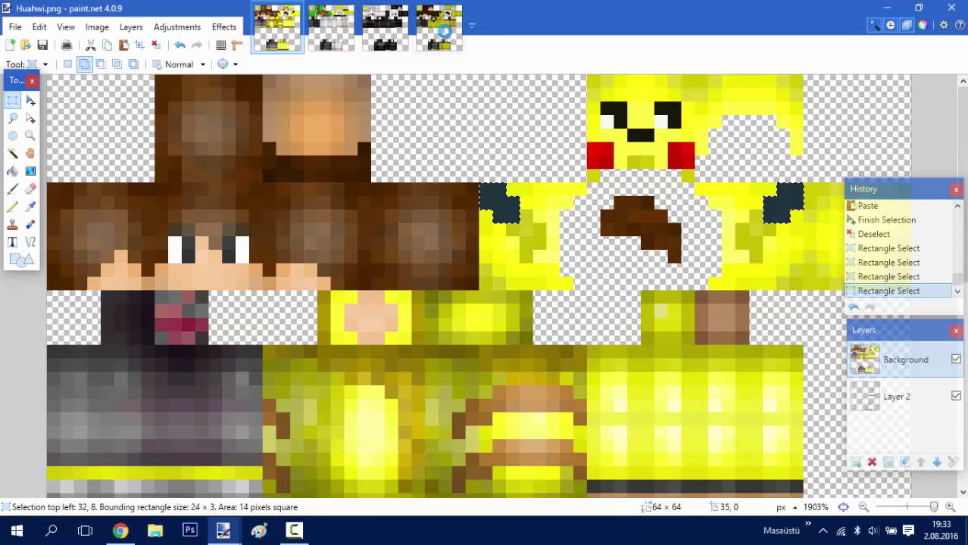
Copy the 14 black ear-tip pixels from the Pikachu-hooded skin file onto the hood in Ruling_Game_ismet_RG.png
{"action": "left_click", "coordinate": [441, 29]}
{"action": "key", "text": "ctrl+v"}
{"action": "key", "text": "ctrl+Tab"}
{"action": "key", "text": "ctrl+d"}
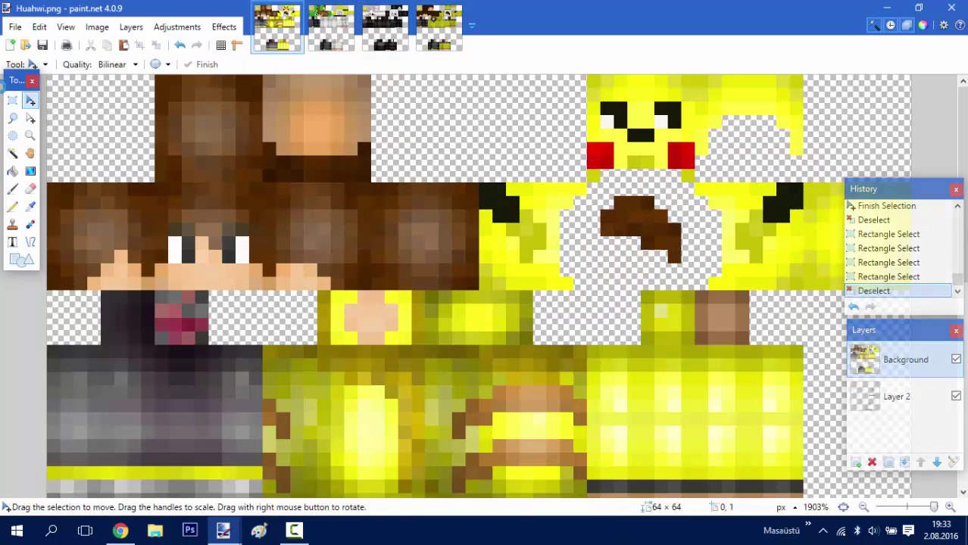
Copy the Pikachu face's eyes, nose and red cheeks from Huahwi.png onto the top of the hood in Ruling_Game_ismet_RG.png
{"action": "key", "text": "s"}
{"action": "left_click_drag", "start_coordinate": [599, 155], "coordinate": [692, 167]}
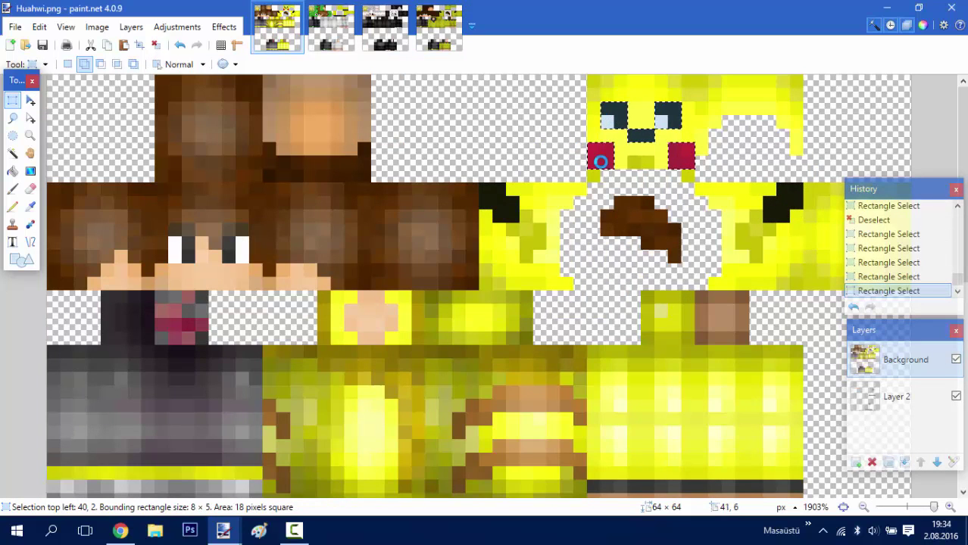
{"action": "key", "text": "ctrl+c"}
{"action": "left_click", "coordinate": [418, 15]}
{"action": "key", "text": "ctrl+v"}
{"action": "left_click_drag", "start_coordinate": [643, 141], "coordinate": [642, 139]}
{"action": "key", "text": "ctrl+d"}
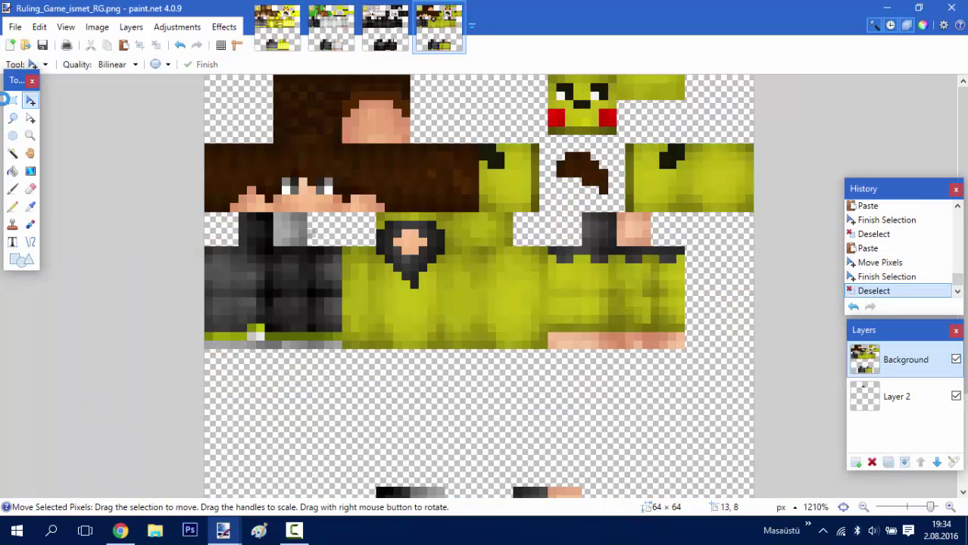
Copy a small piece of the Pikachu face on the hood and paste it back onto the Background layer
{"action": "left_click_drag", "start_coordinate": [569, 79], "coordinate": [561, 83]}
{"action": "key", "text": "ctrl+c"}
{"action": "key", "text": "ctrl+v"}
{"action": "key", "text": "ctrl+d"}
{"action": "scroll", "coordinate": [406, 368], "scroll_direction": "down", "scroll_amount": 2}
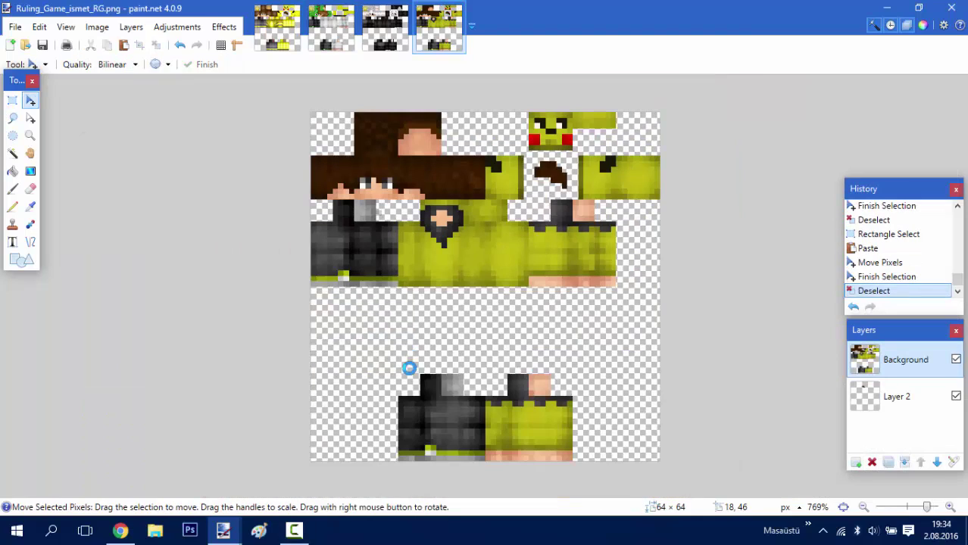
{"action": "left_click", "coordinate": [331, 26]}
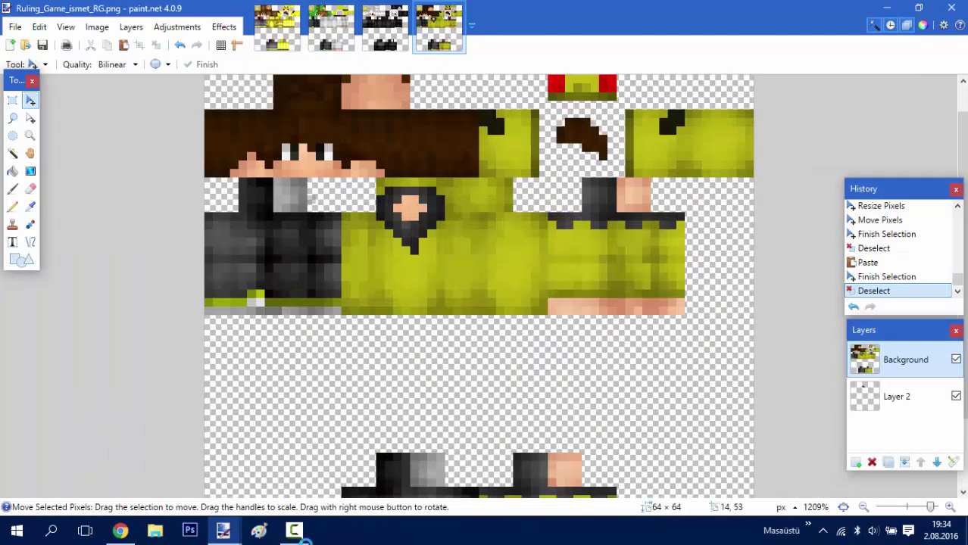
Switch to the Nova Skin editor and examine the skin on the full-screen 3D model from the front, back and sides
{"action": "left_click", "coordinate": [302, 536]}
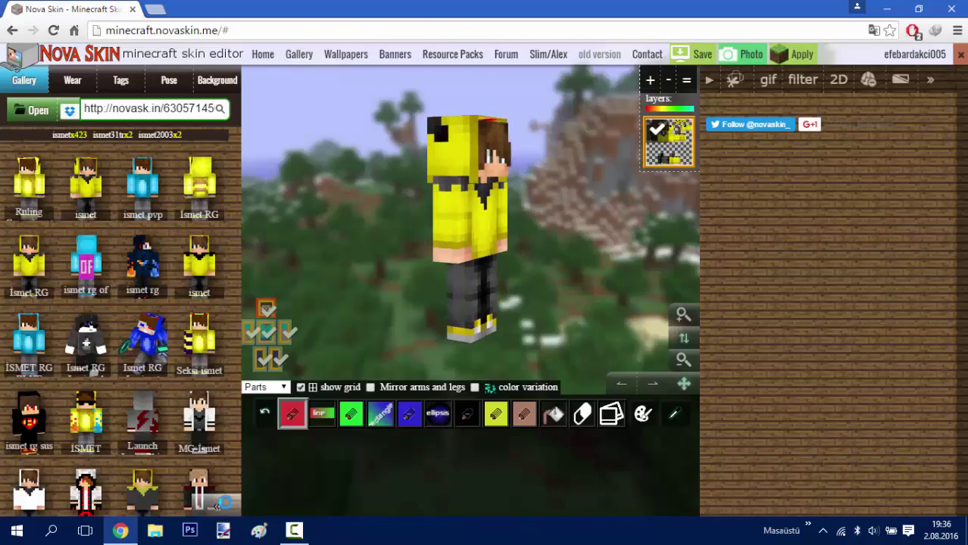
{"action": "key", "text": "F11"}
{"action": "left_click_drag", "start_coordinate": [382, 256], "coordinate": [356, 258]}
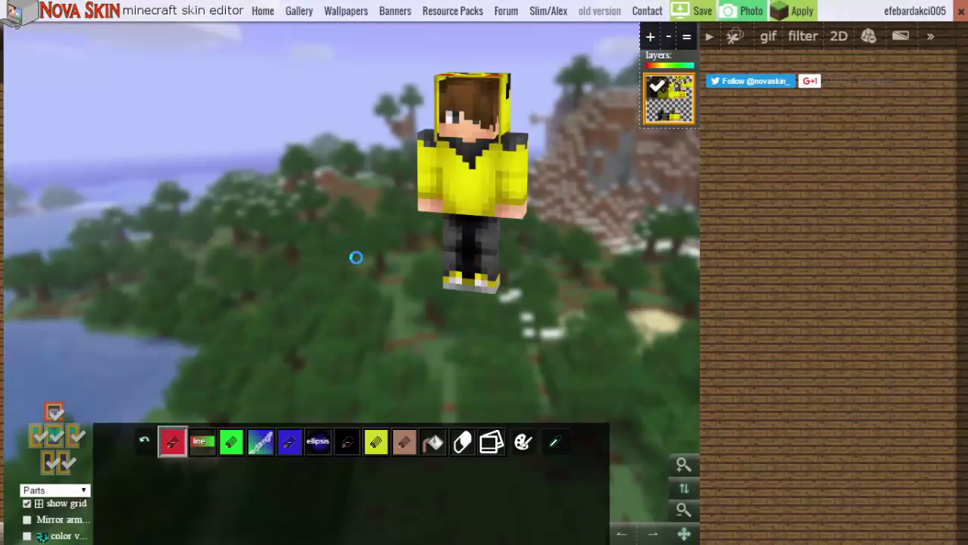
{"action": "key", "text": "F11"}
{"action": "key", "text": "F11"}
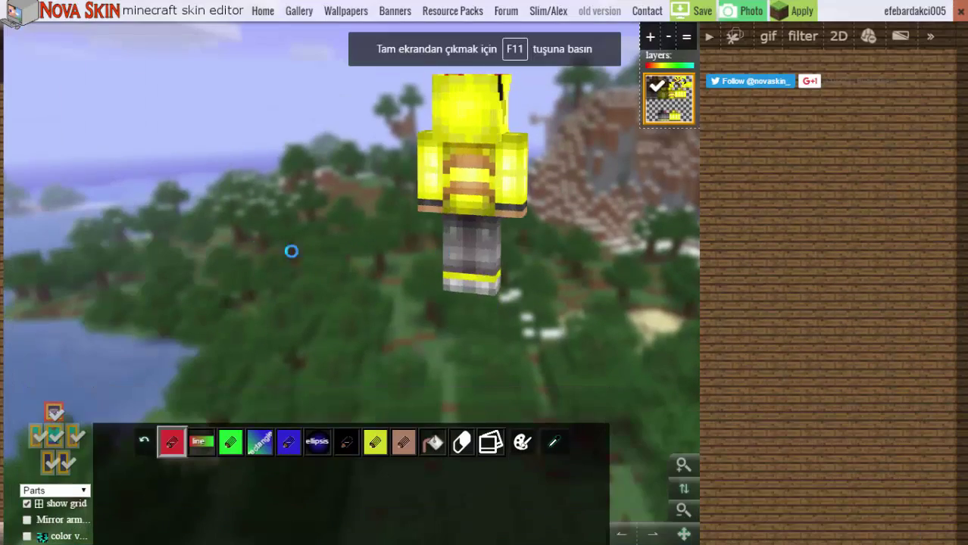
{"action": "left_click_drag", "start_coordinate": [291, 252], "coordinate": [465, 238]}
{"action": "key", "text": "F11"}
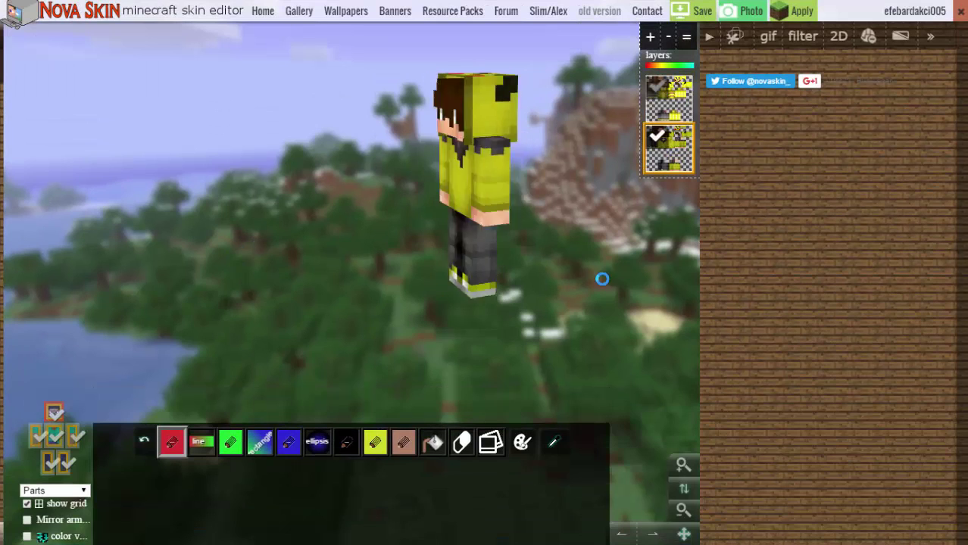